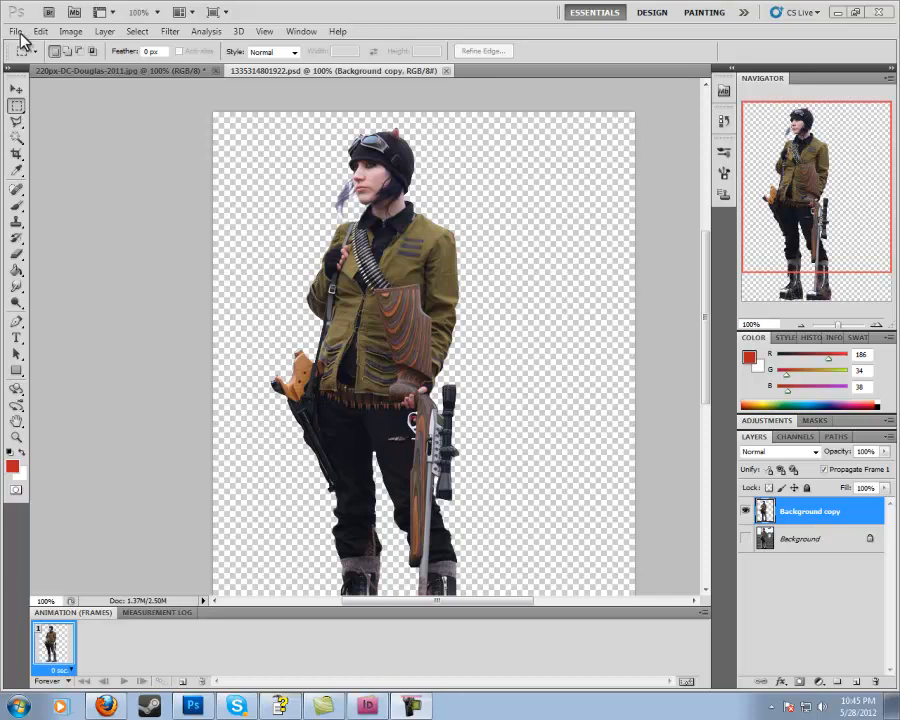
click(16, 32)
click(16, 32)
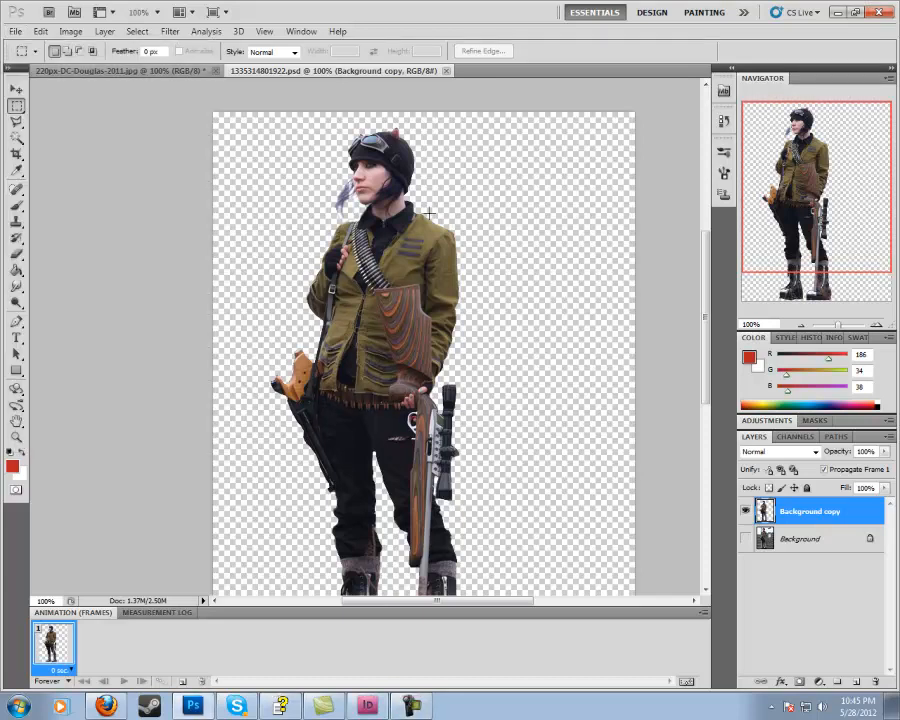
click(16, 32)
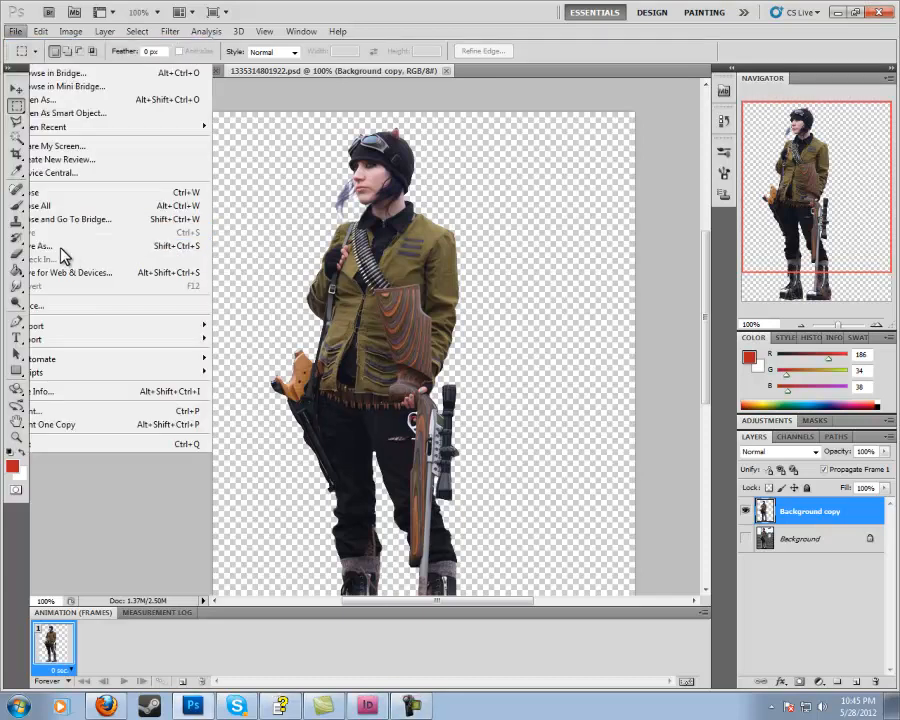
click(62, 247)
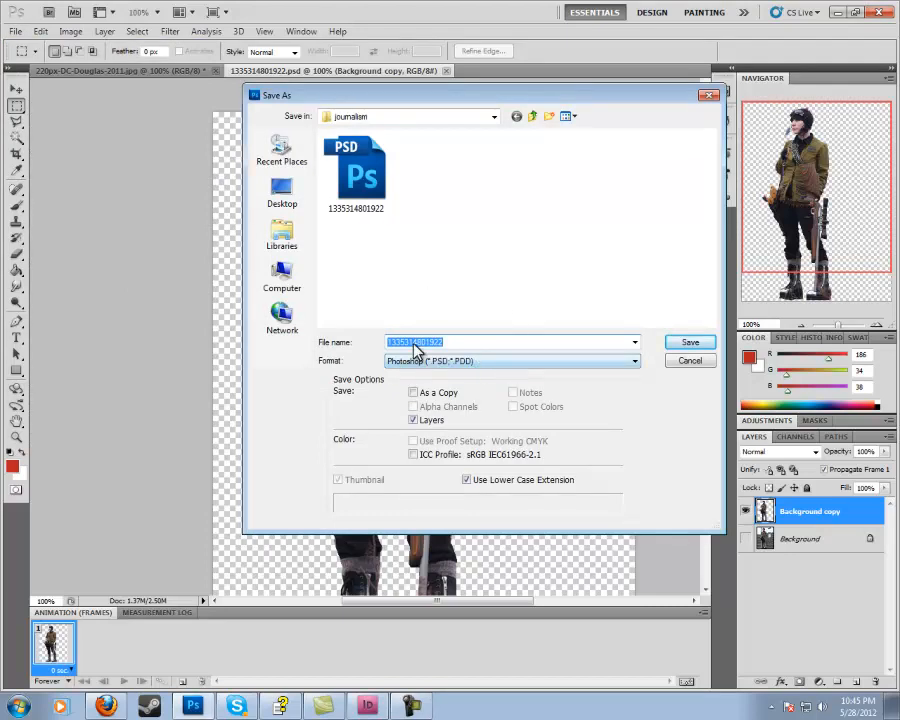
click(689, 362)
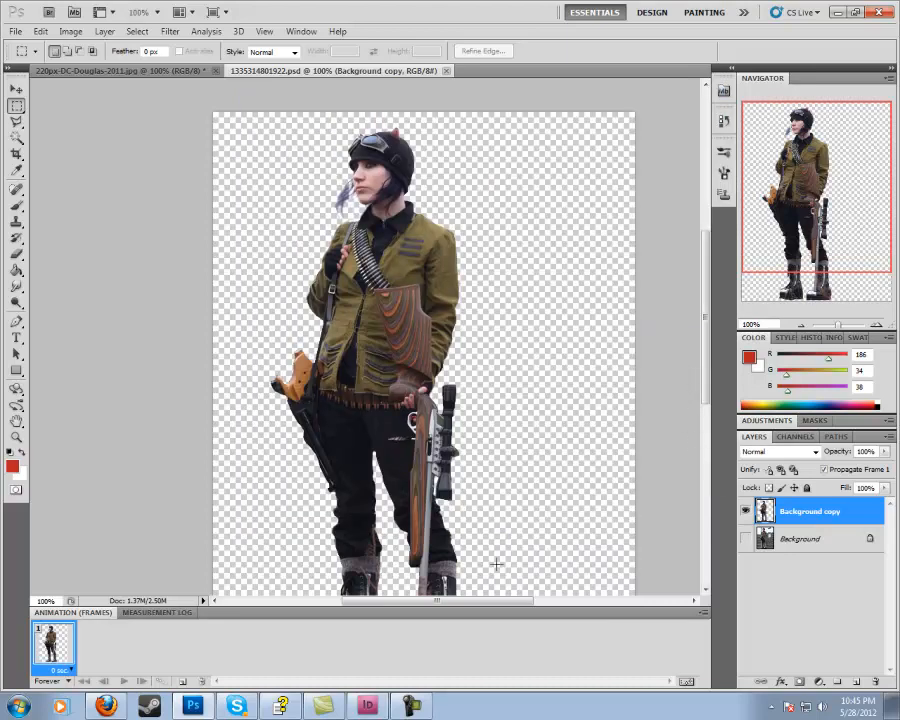
Step: Delete the hidden Background layer, keeping only the cut-out figure on the Background copy layer
click(828, 540)
click(875, 681)
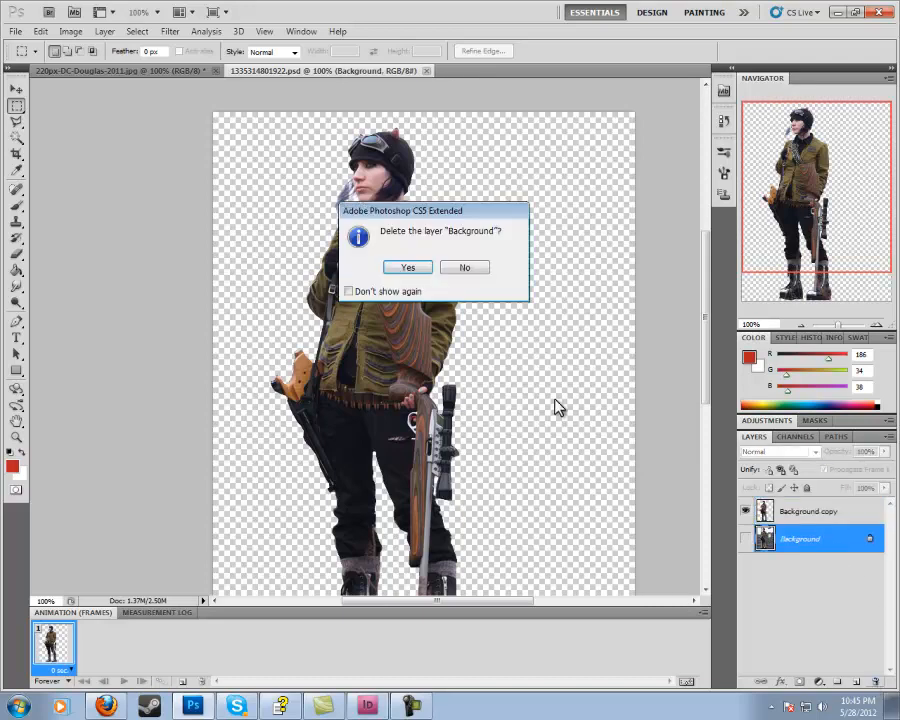
click(420, 267)
click(14, 31)
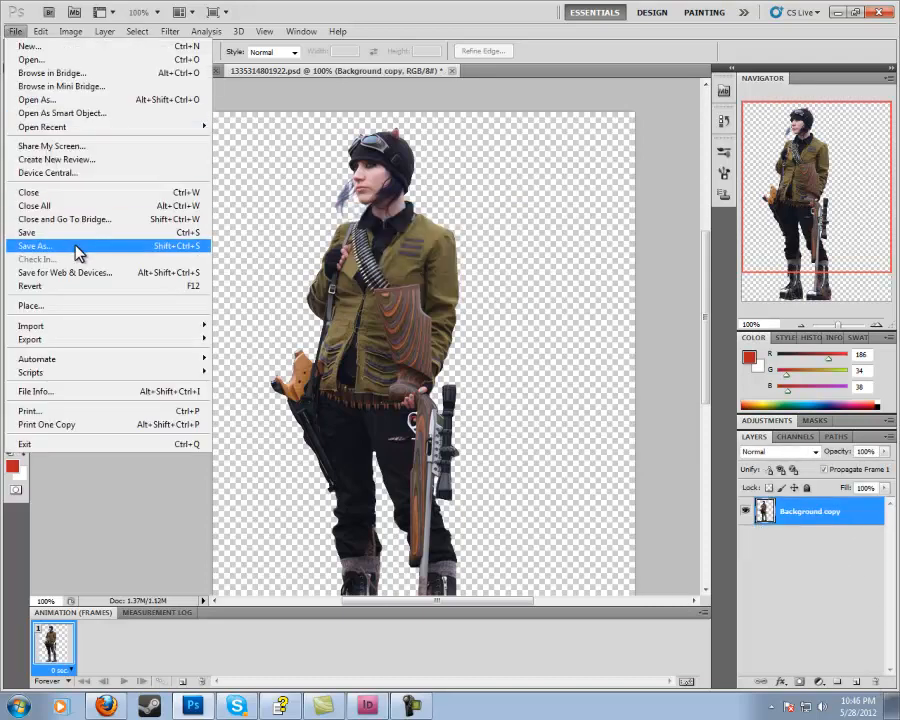
click(77, 246)
key(Return)
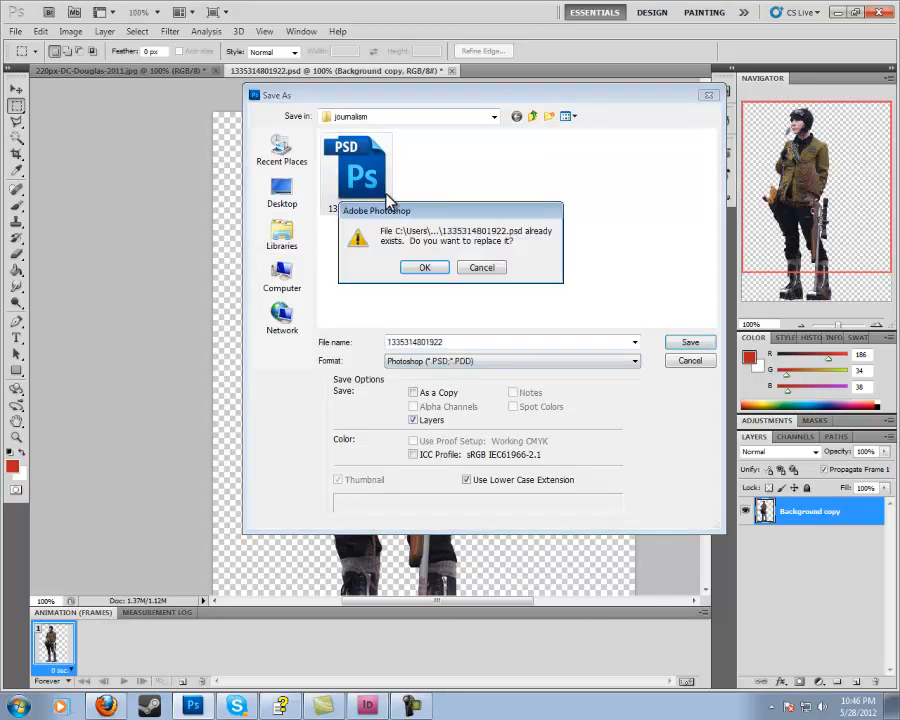
click(422, 266)
key(Return)
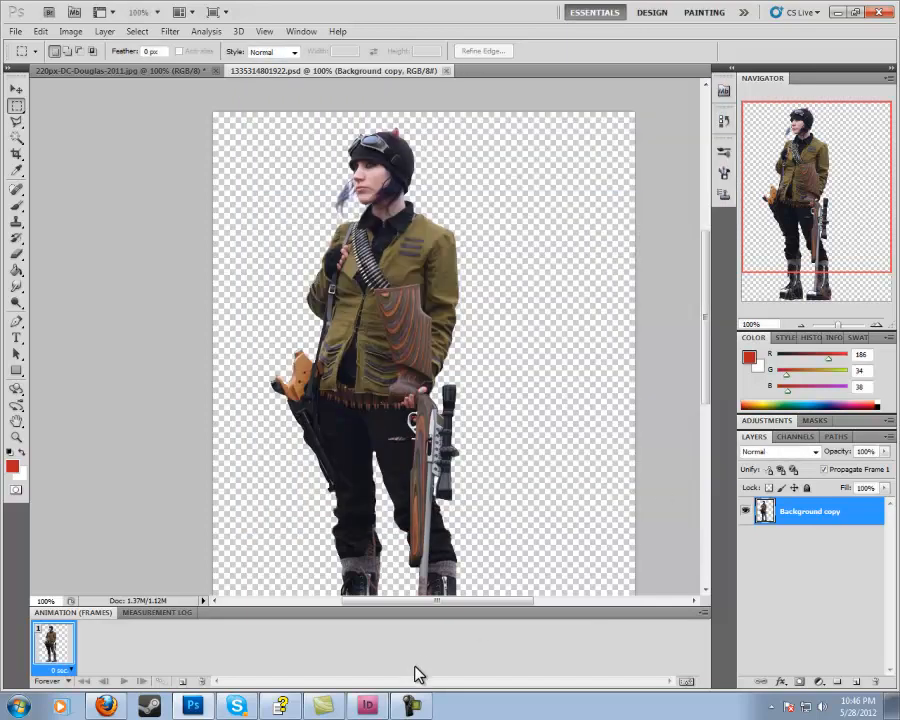
click(370, 706)
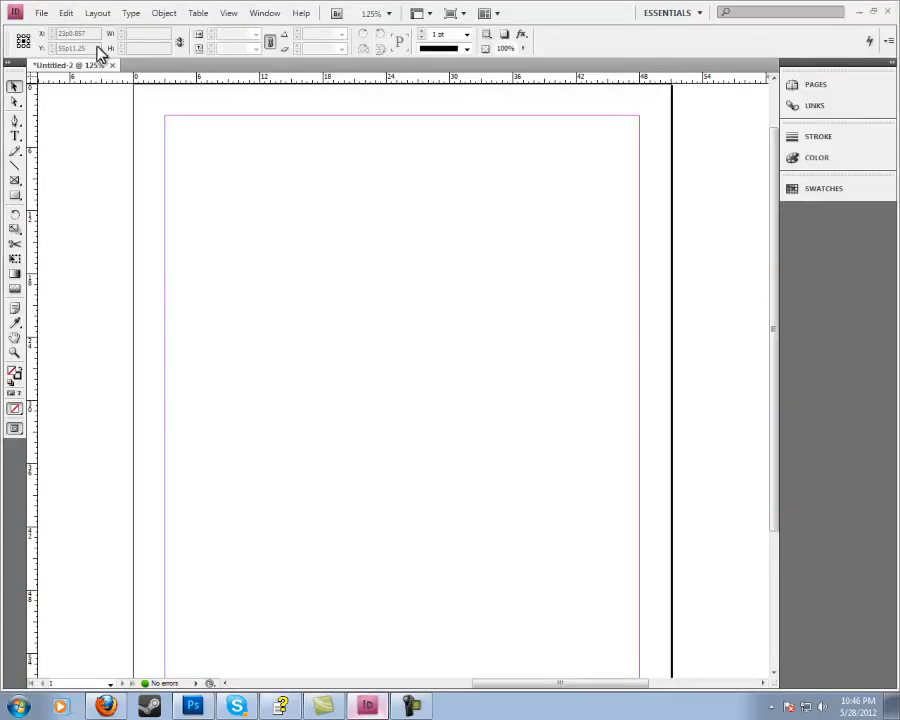
click(41, 13)
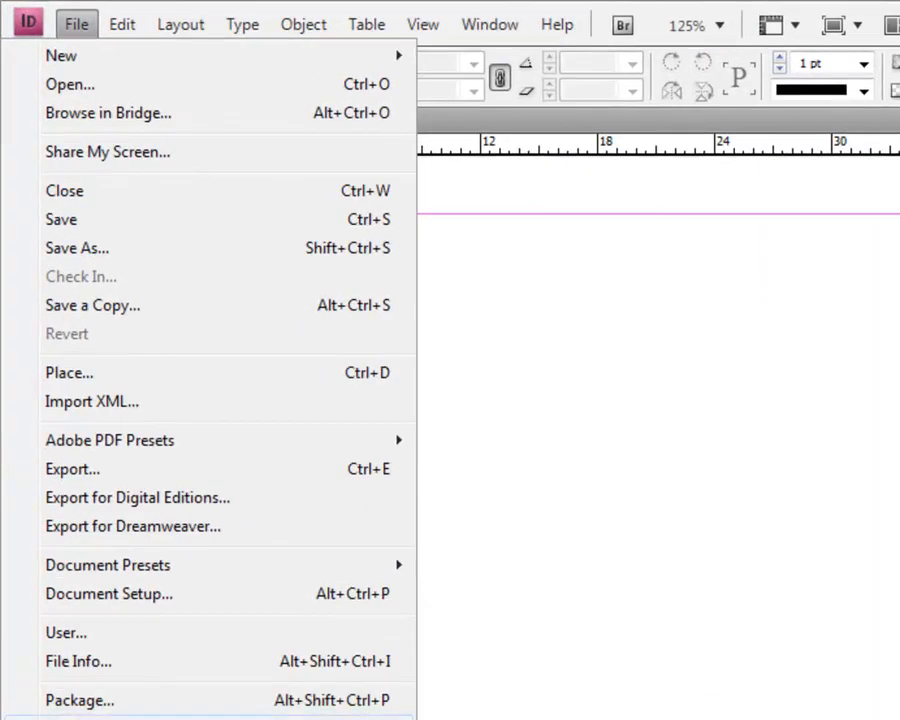
click(60, 372)
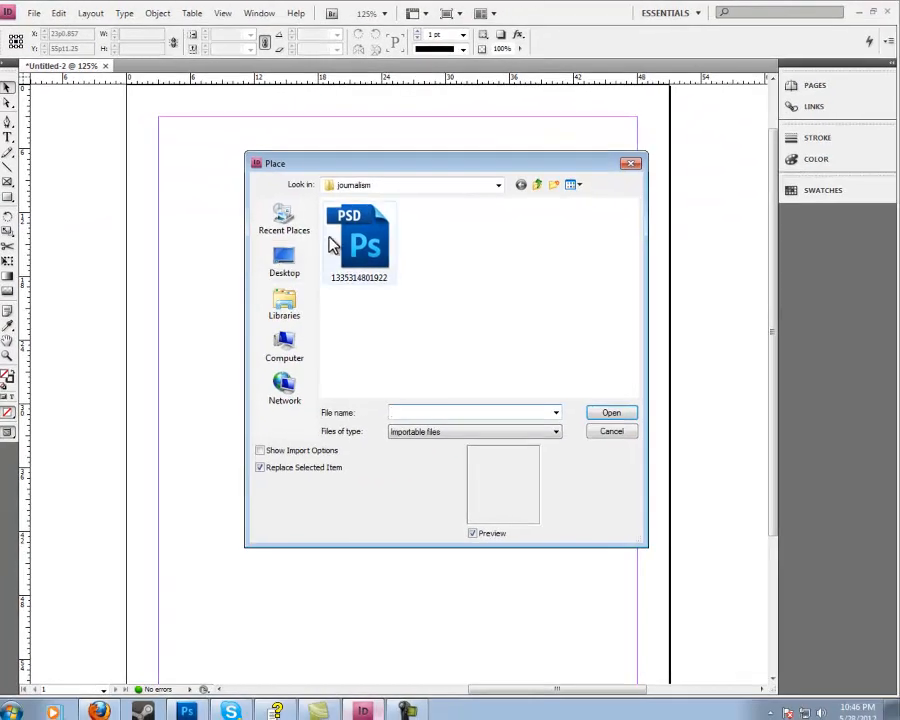
double_click(345, 240)
click(274, 160)
drag(357, 233, 466, 312)
Step: Move the placed image up and to the left on the page, and enlarge its frame from the lower-right corner
right_click(570, 258)
click(598, 303)
right_click(603, 270)
click(634, 313)
right_click(631, 213)
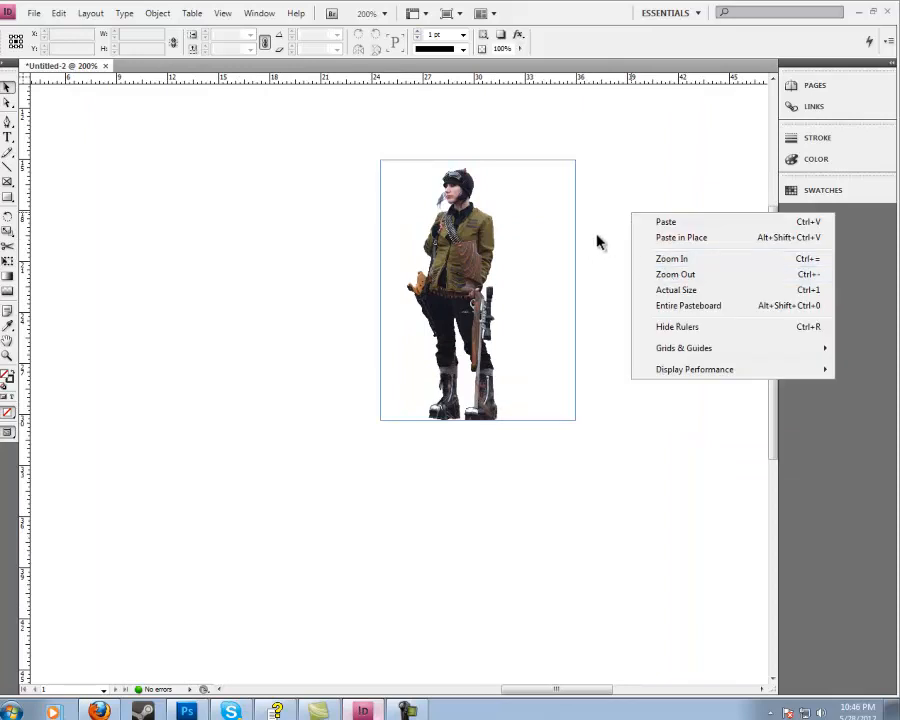
right_click(598, 237)
click(647, 297)
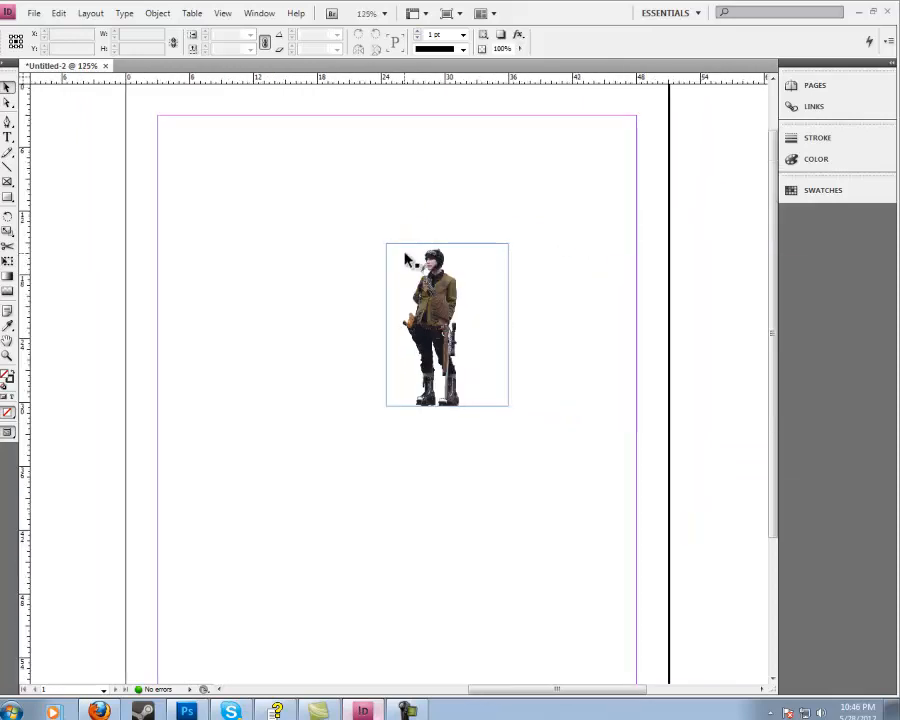
click(437, 252)
drag(476, 337, 430, 290)
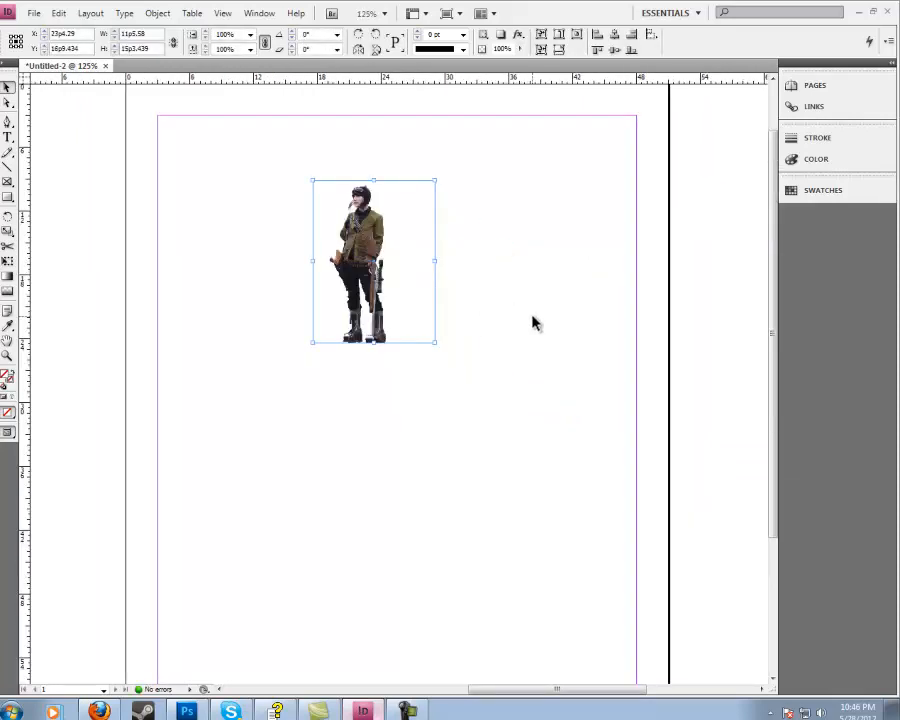
drag(433, 342, 592, 522)
click(678, 551)
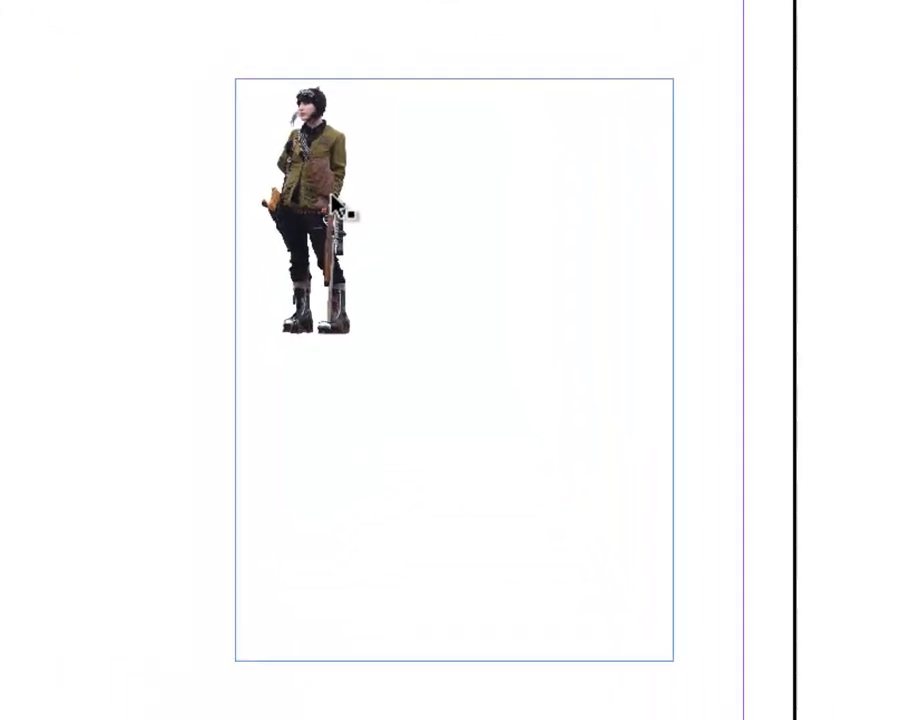
Step: Fit the image content to its enlarged frame while keeping the figure's proportions
click(365, 182)
right_click(362, 181)
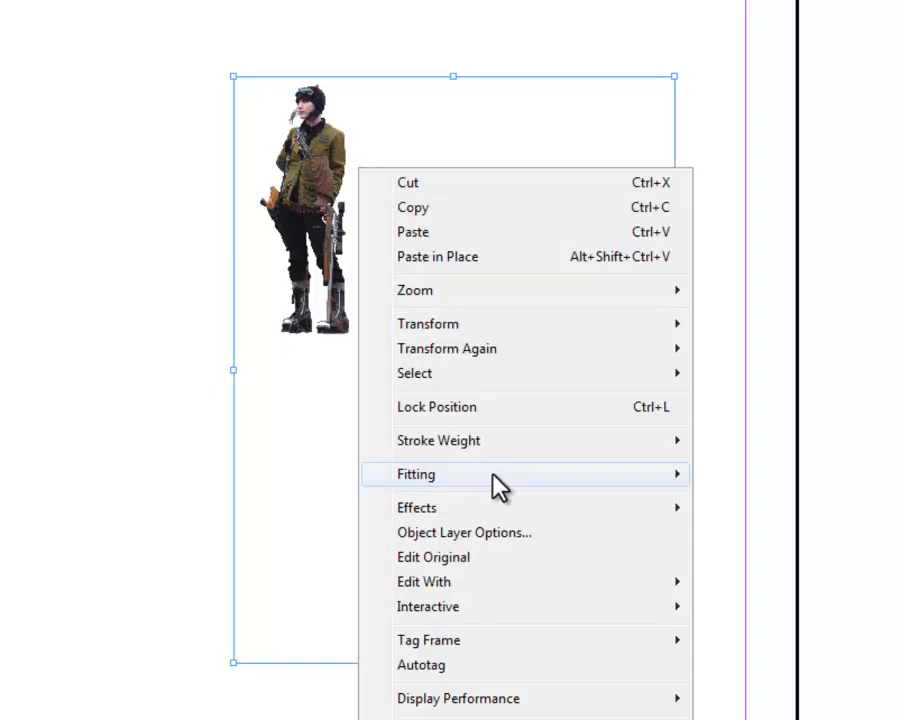
mouse_move(497, 486)
click(303, 487)
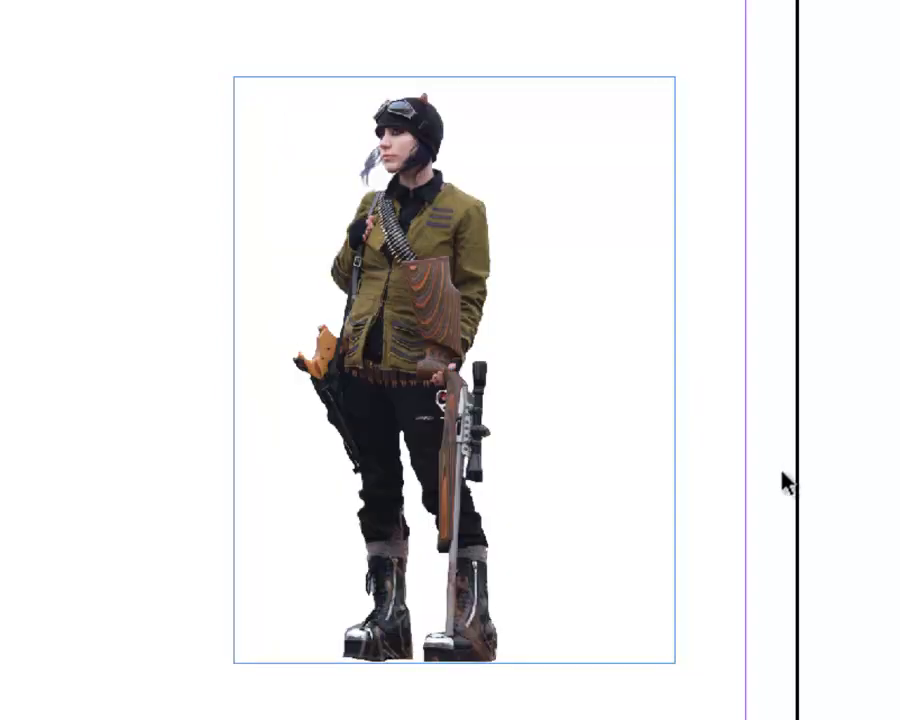
click(731, 472)
Step: Move the image over the right side of the Lorem ipsum text block, with its frame against the right margin
right_click(714, 303)
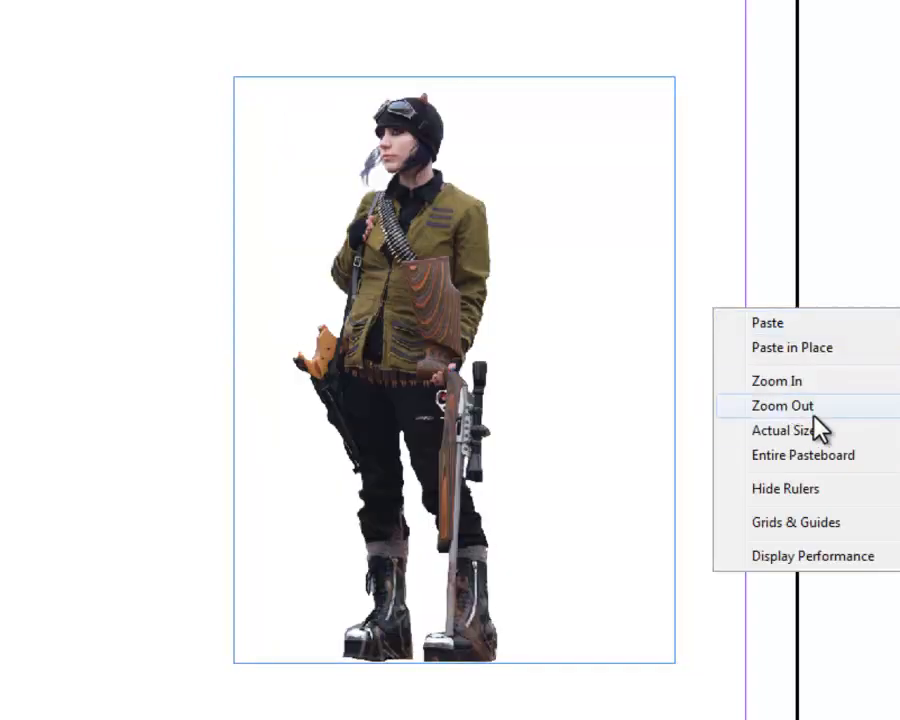
click(790, 385)
drag(462, 362, 518, 447)
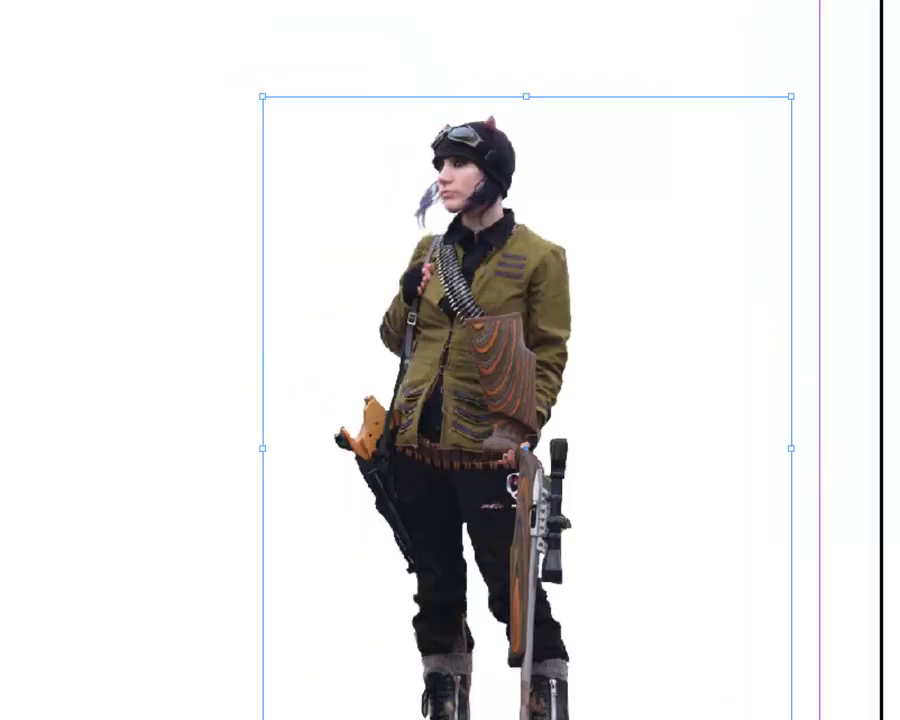
scroll(518, 447, up, 1)
scroll(518, 447, down, 2)
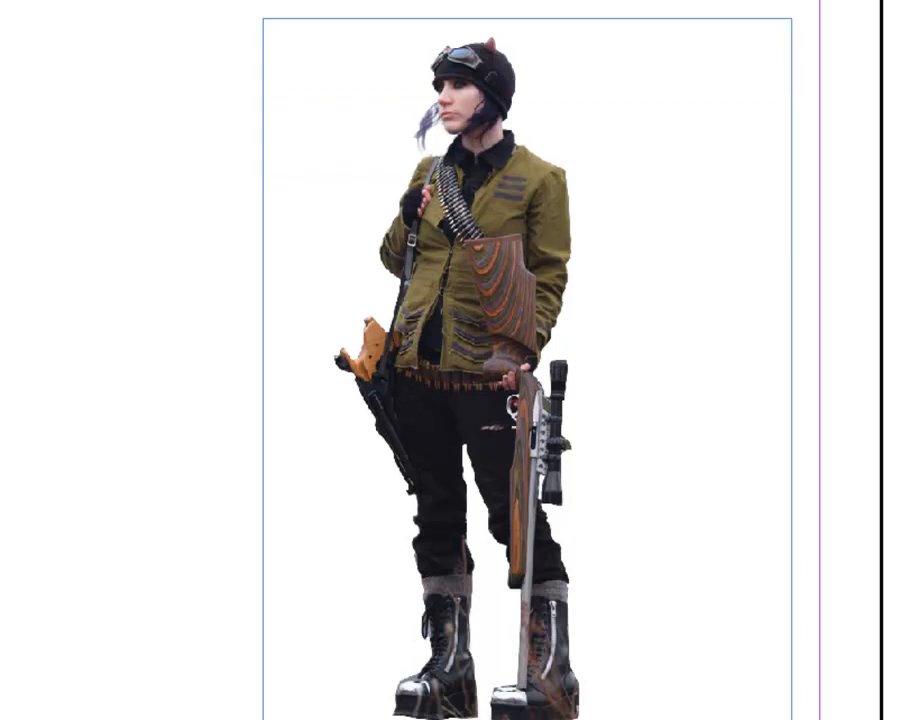
drag(13, 95, 593, 438)
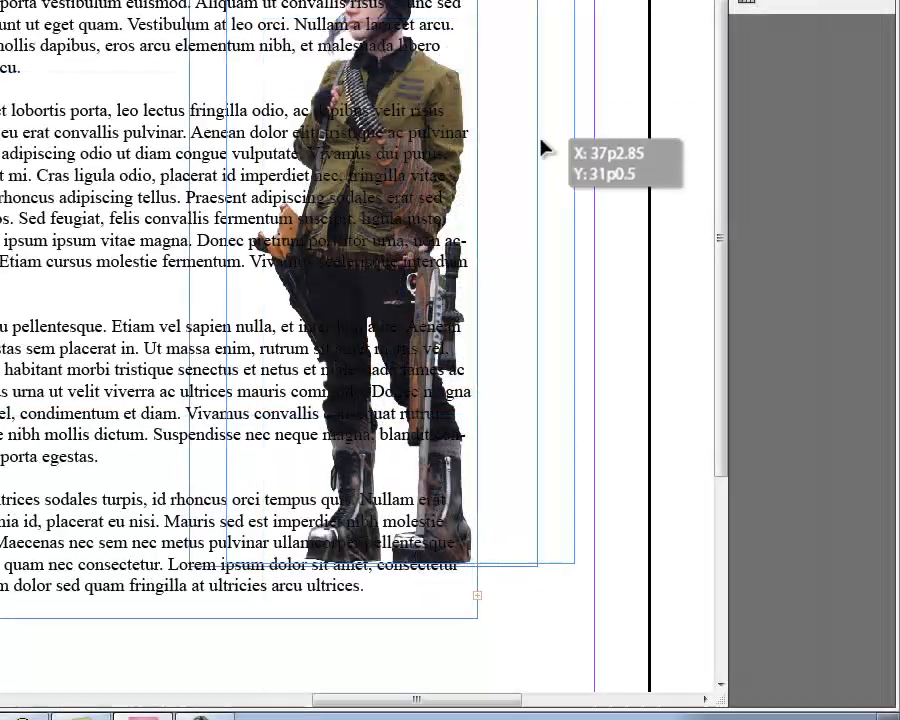
drag(538, 144, 566, 184)
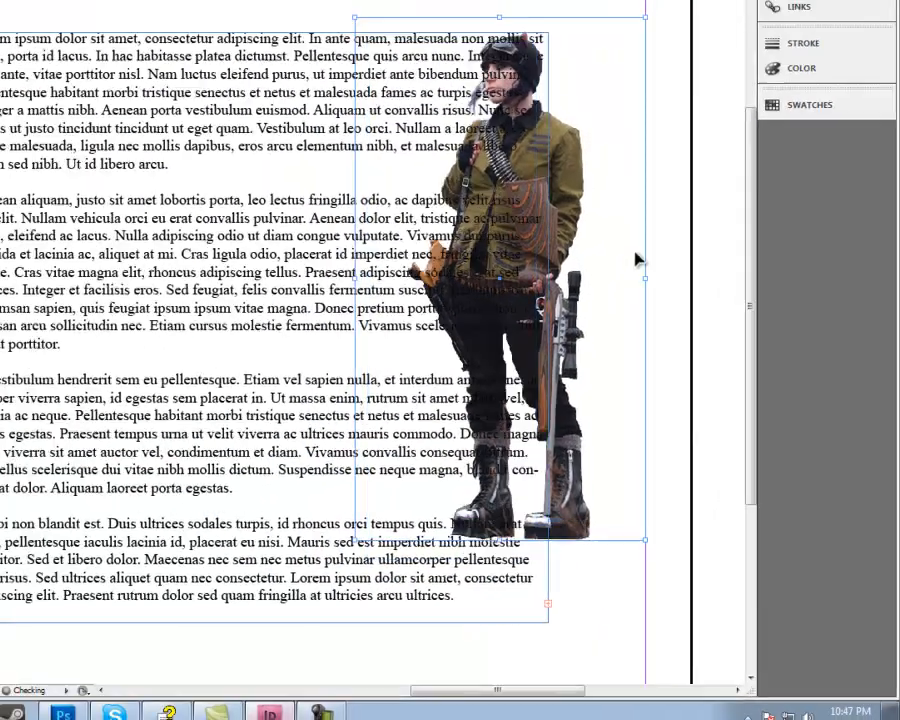
scroll(737, 462, up, 1)
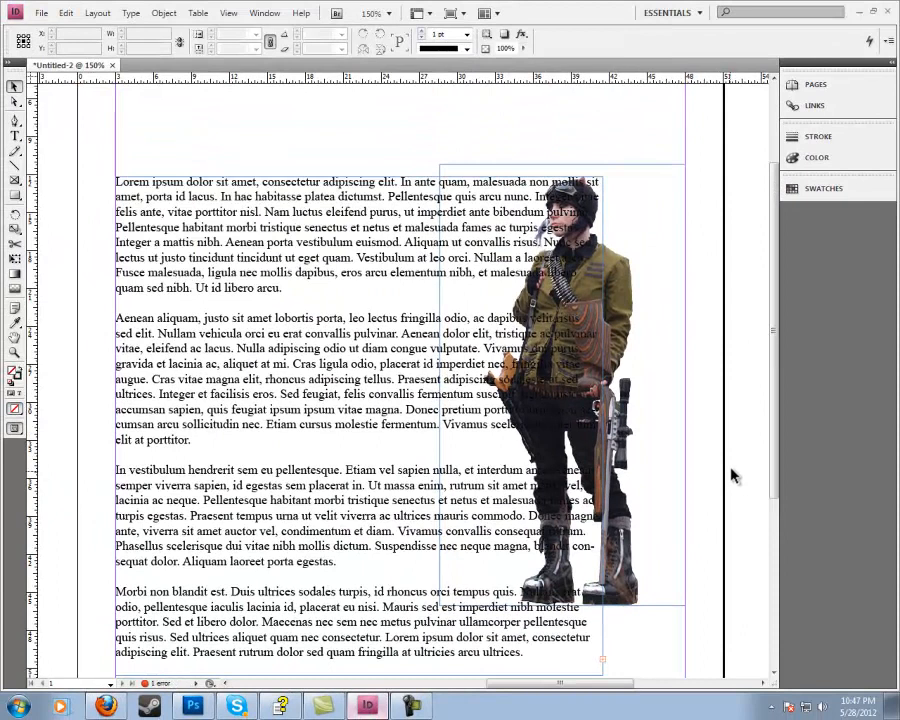
Step: Bring the figure image to the front so it sits above the Lorem ipsum text
click(635, 315)
right_click(629, 297)
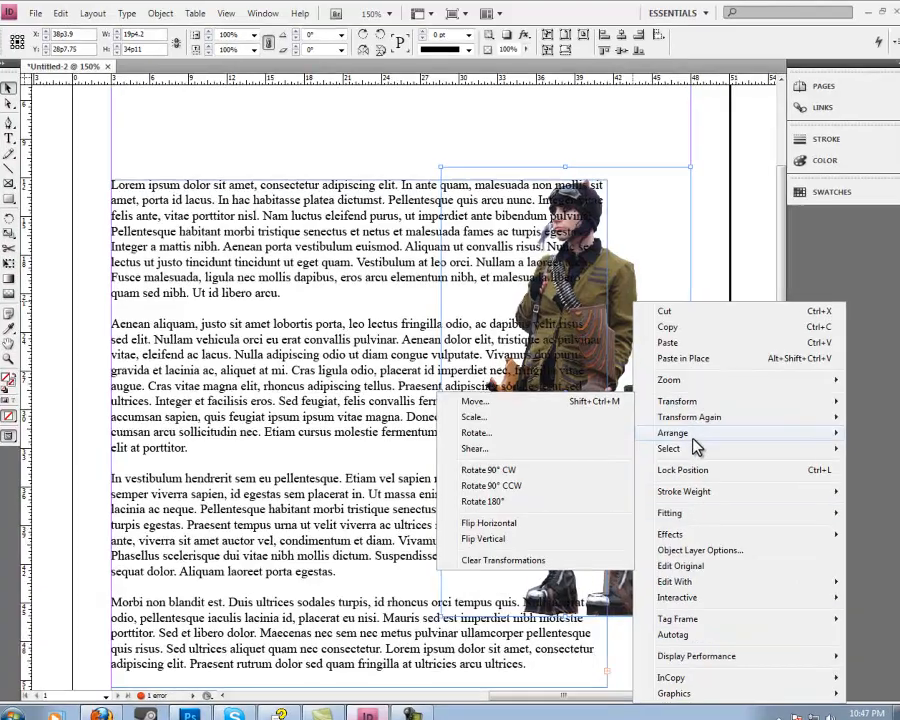
mouse_move(700, 428)
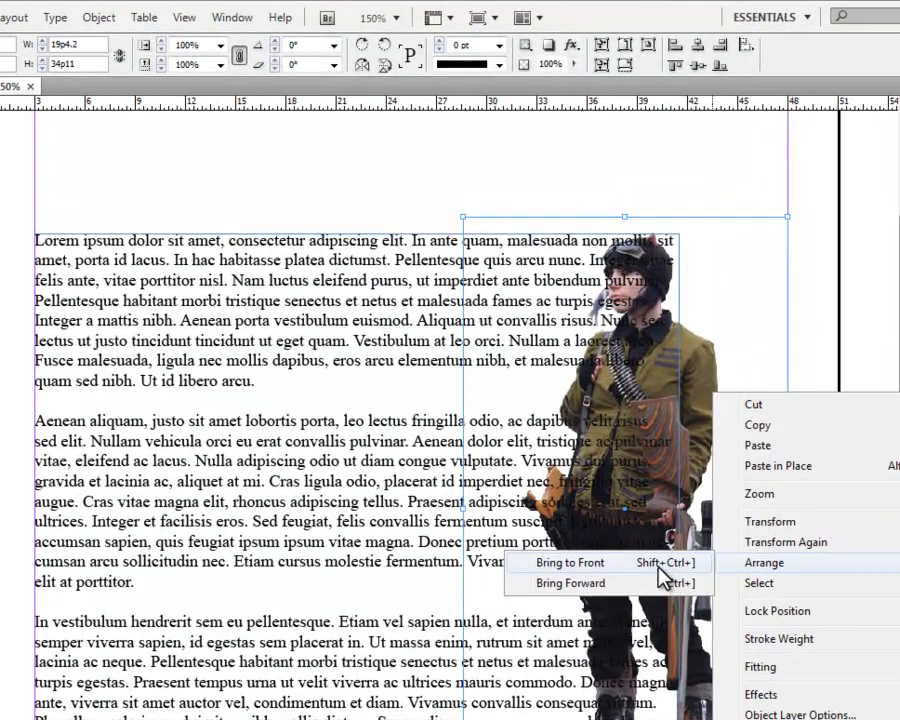
click(661, 573)
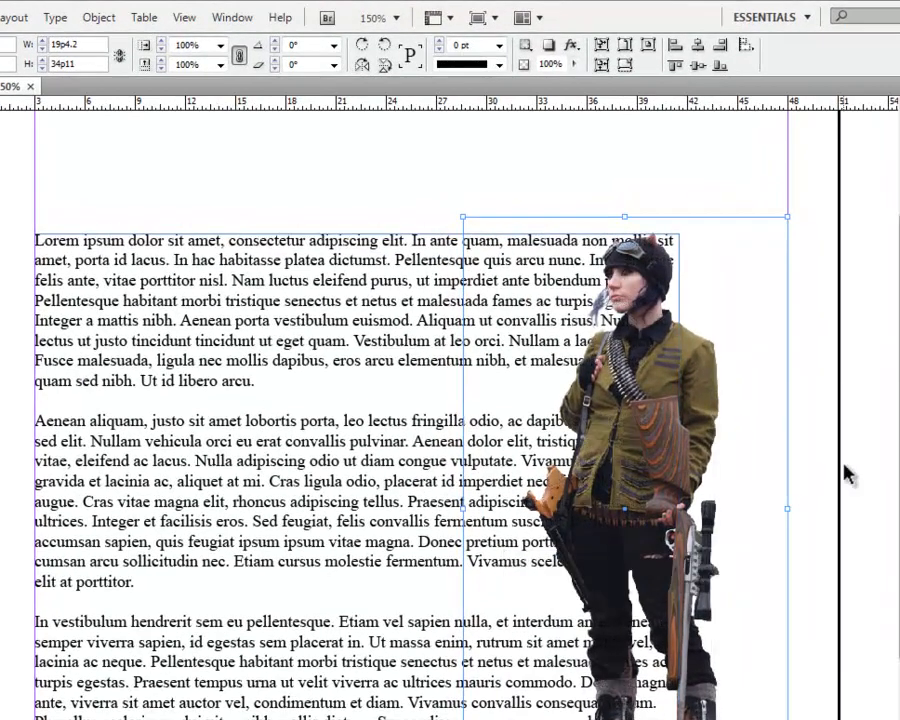
Step: Shift the image slightly up and to the right so its frame extends just past the right margin while overlapping the text
drag(596, 514, 620, 495)
click(842, 598)
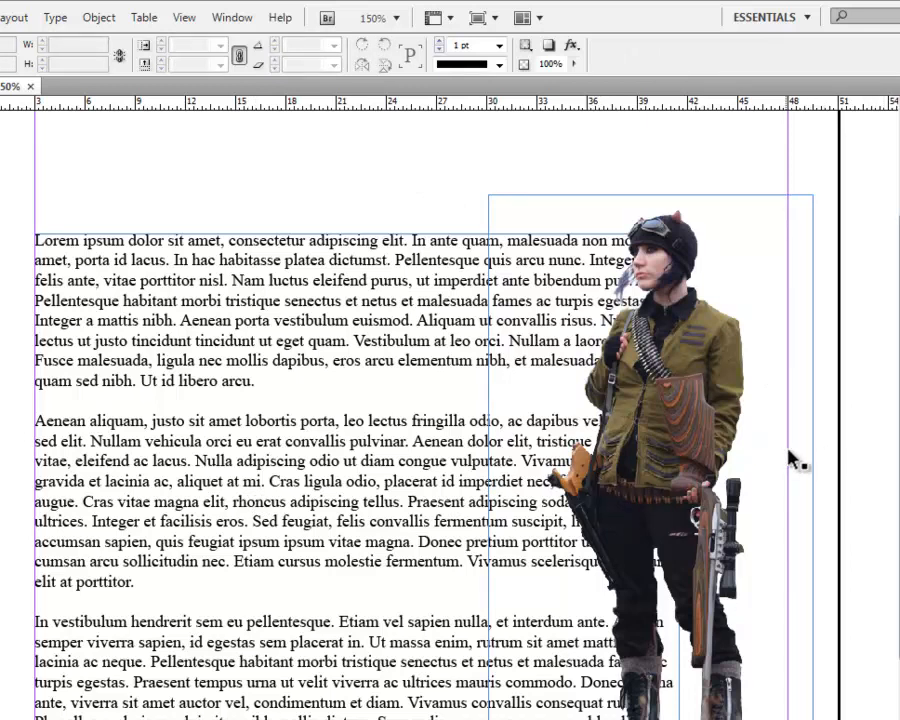
drag(630, 476, 610, 491)
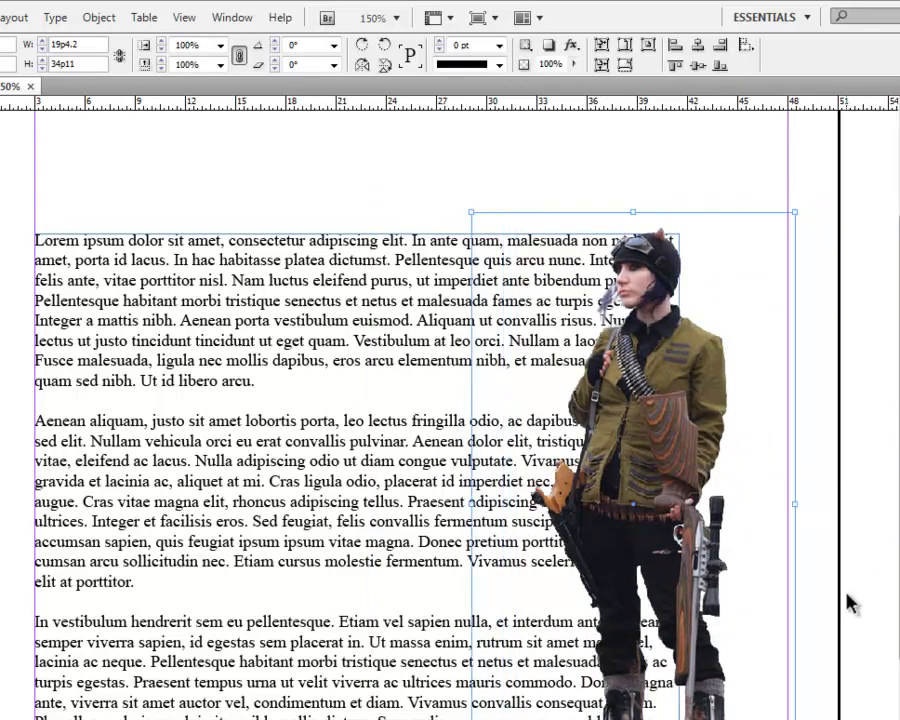
Step: Show the Text Wrap settings beside the figure and wrap the text around the image's bounding box
right_click(678, 497)
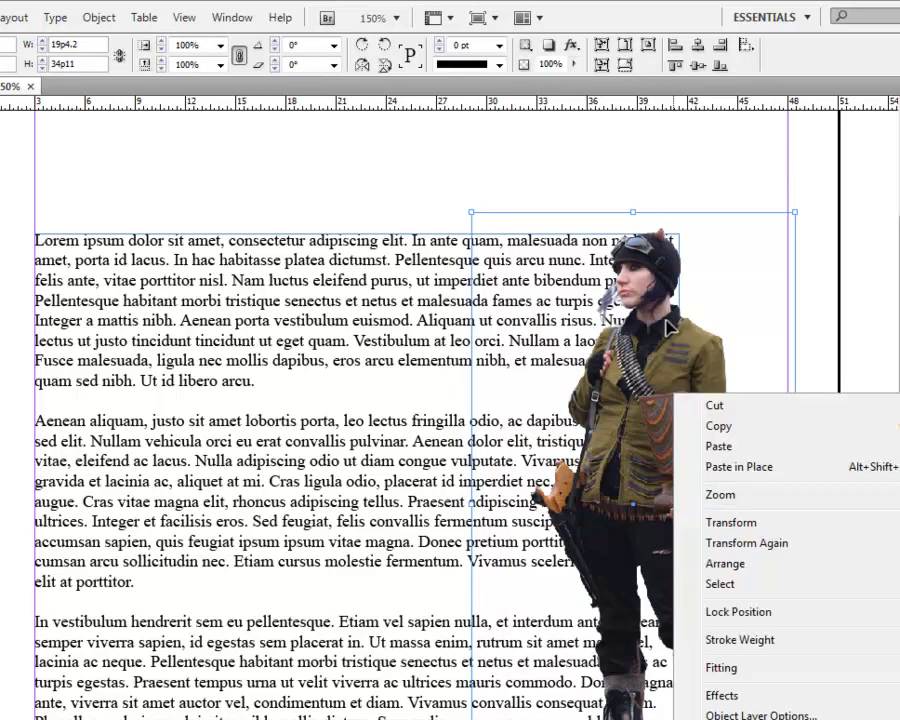
click(680, 185)
click(232, 18)
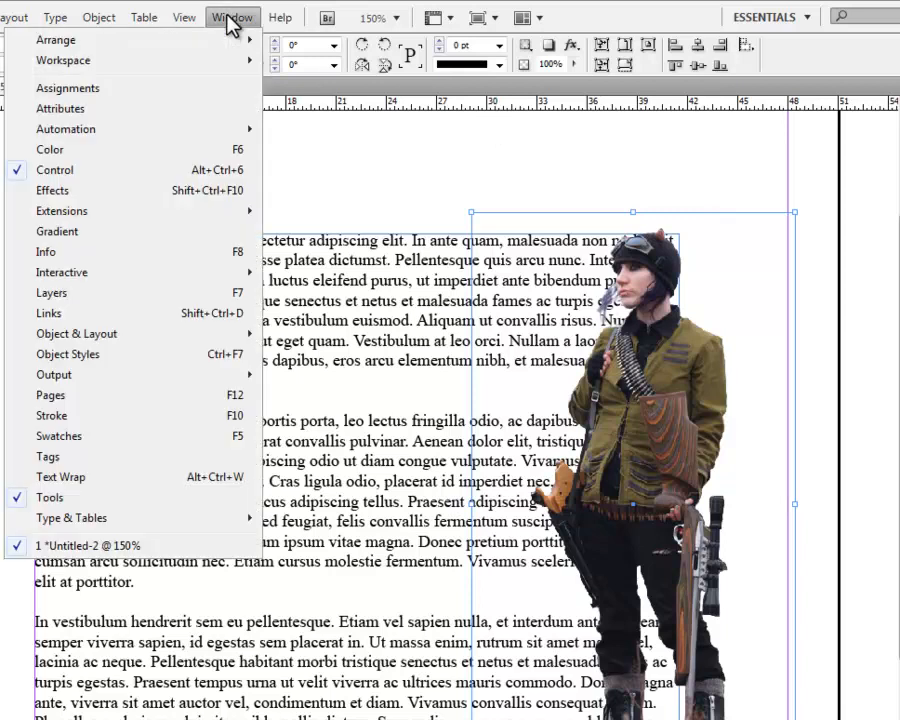
click(100, 480)
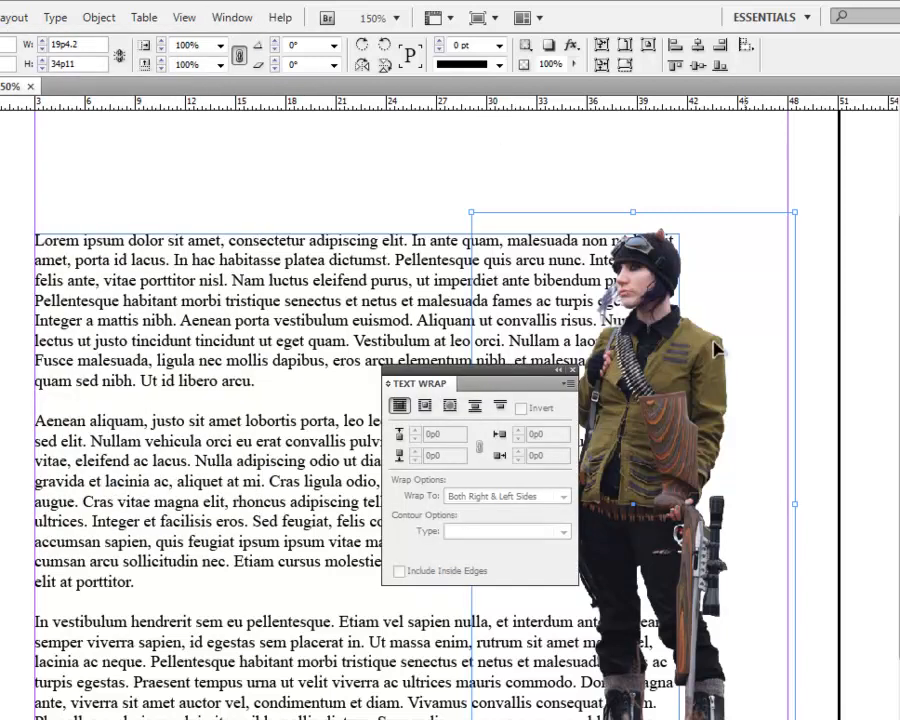
drag(577, 372, 898, 349)
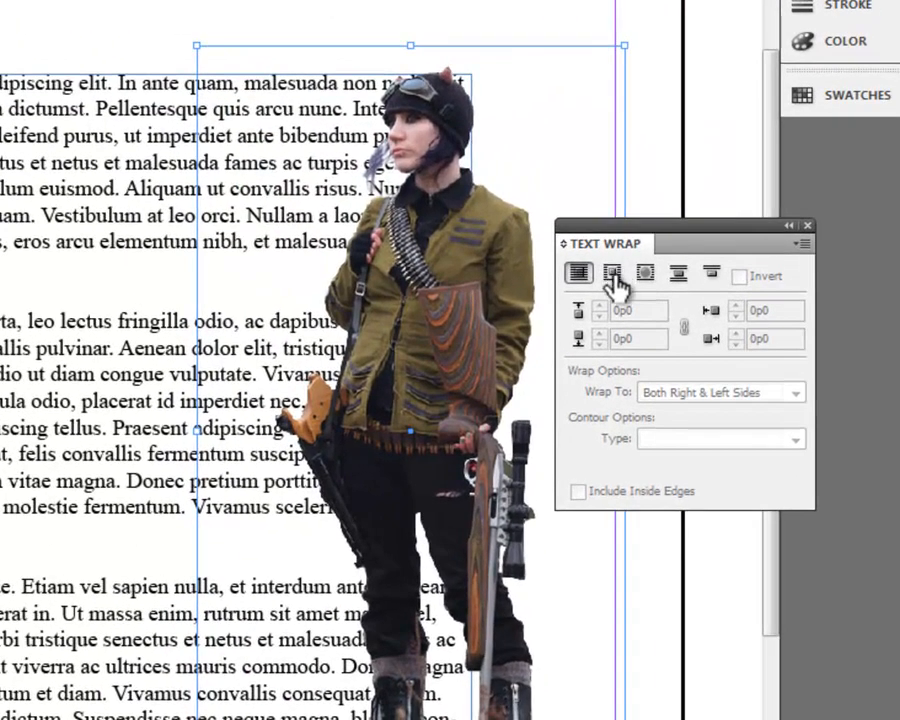
click(612, 276)
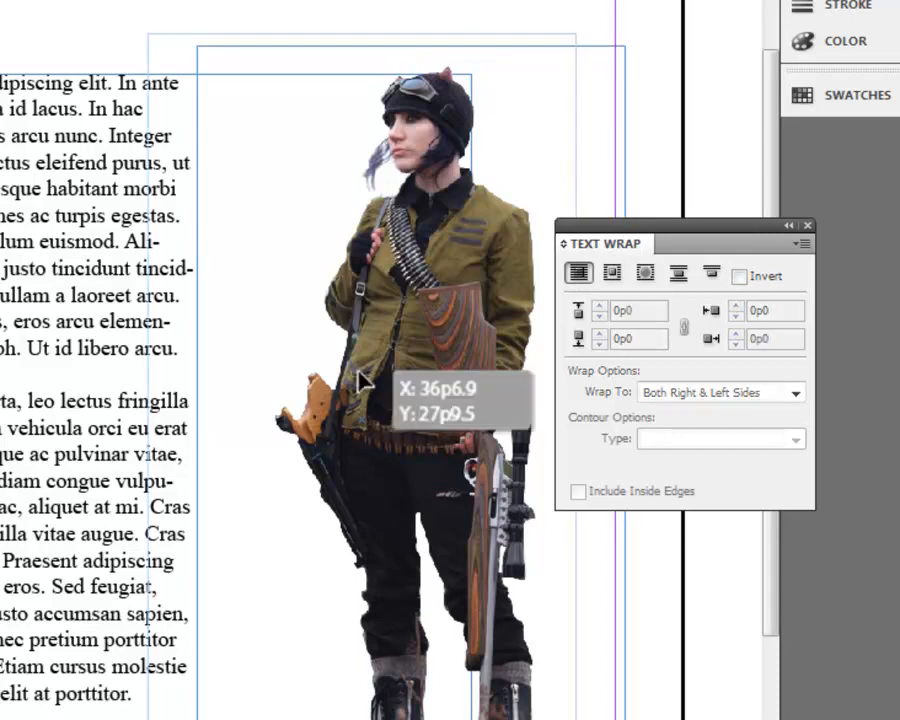
Step: Try moving the wrapped image up and to the left into the text, and undo the move
drag(433, 424, 334, 366)
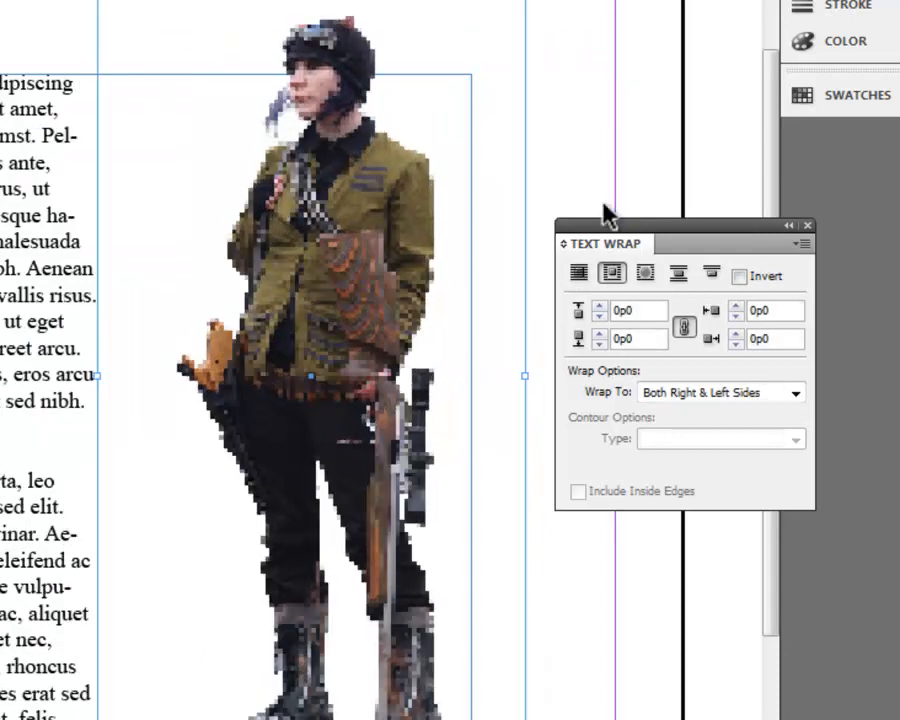
key(ctrl+z)
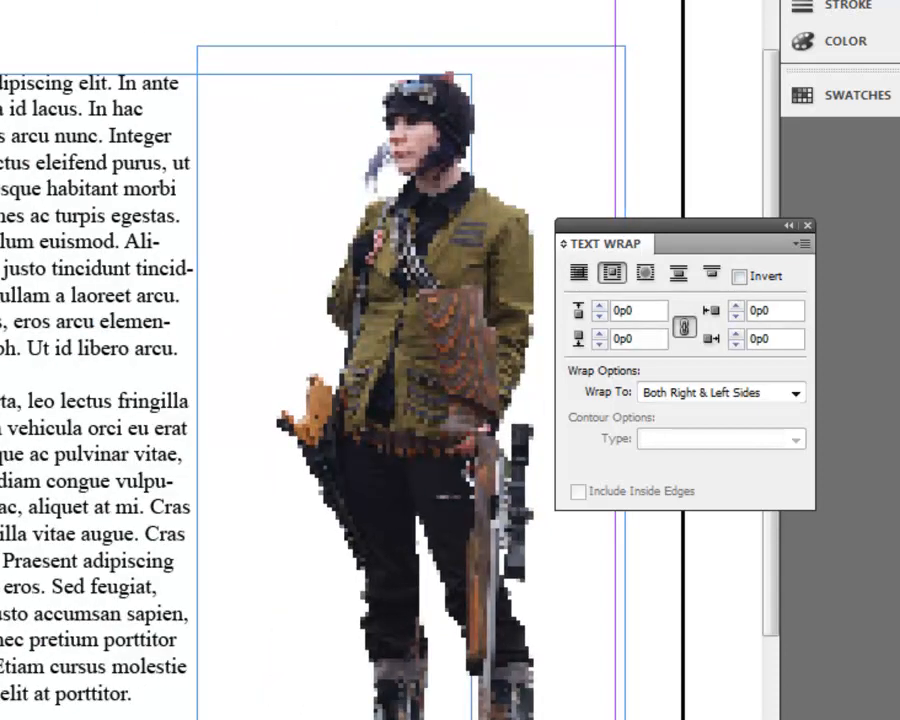
Step: Wrap the text around the figure's object shape with the contour type set to Detect Edges
click(645, 272)
click(565, 257)
click(593, 257)
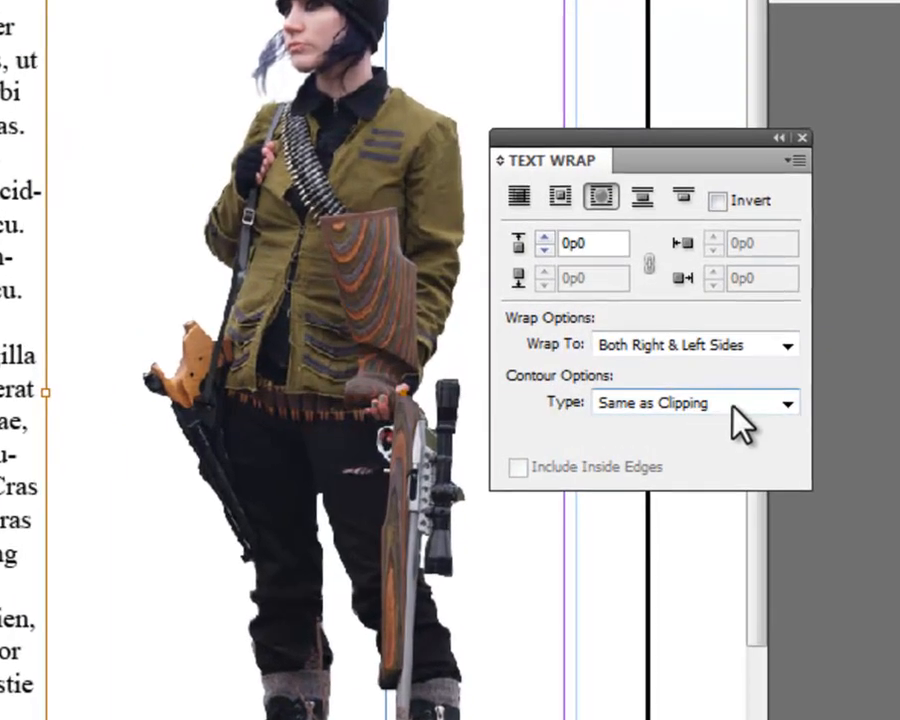
click(735, 405)
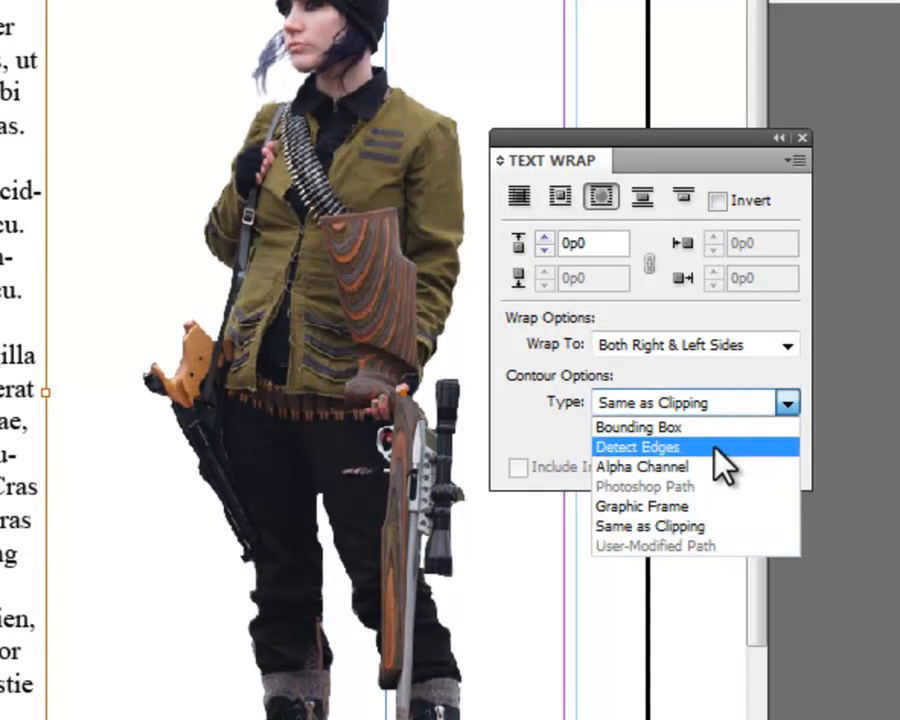
click(715, 450)
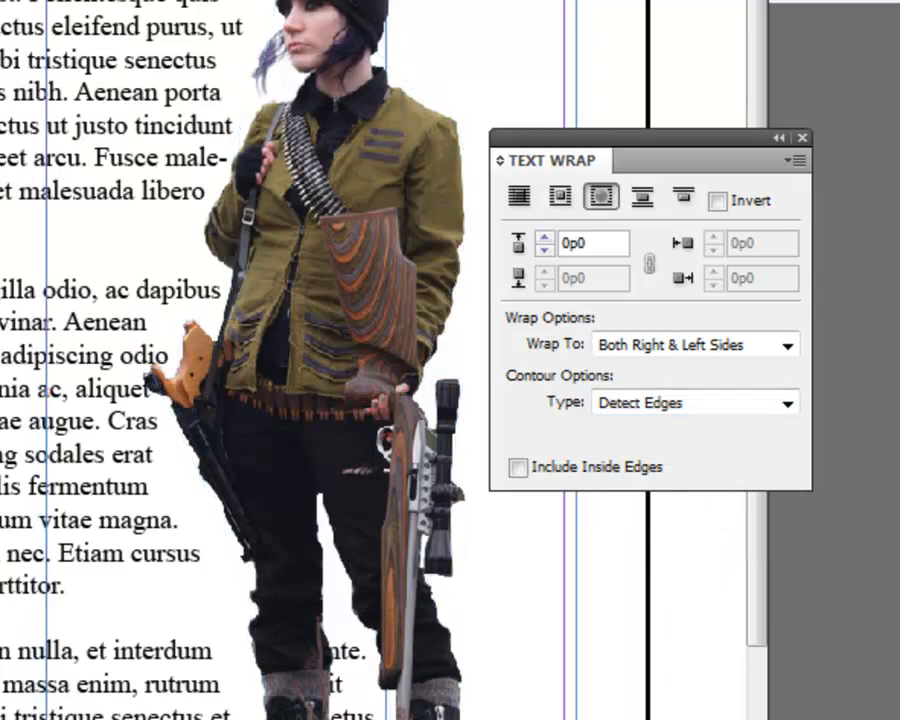
Step: Move the figure left into the middle of the text block so lines flow on both sides, and deselect it
key(ctrl+shift+a)
drag(321, 267, 258, 309)
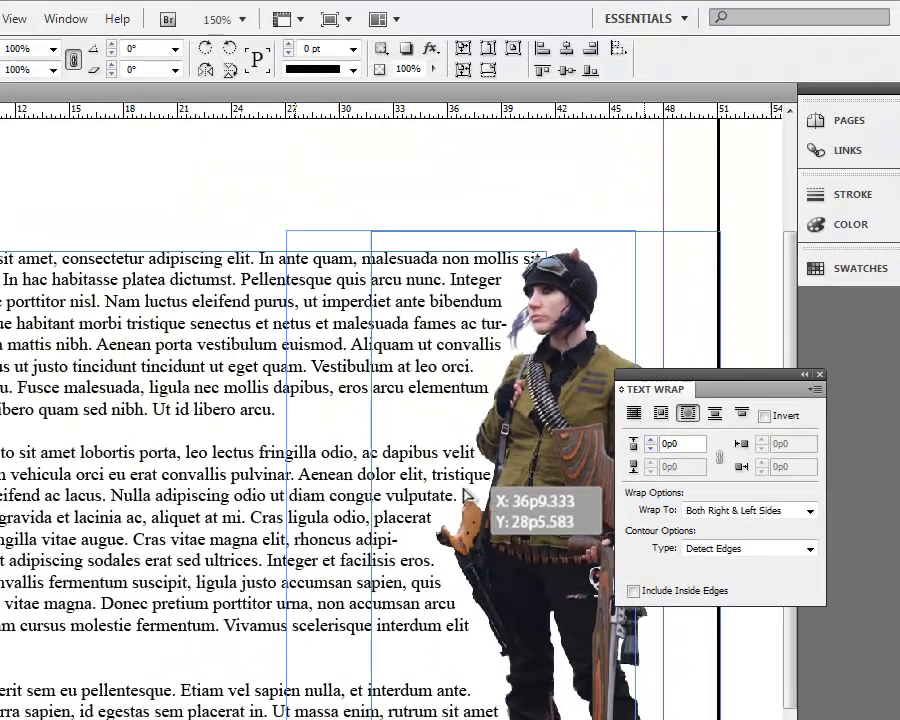
drag(464, 491, 112, 560)
click(343, 208)
click(464, 235)
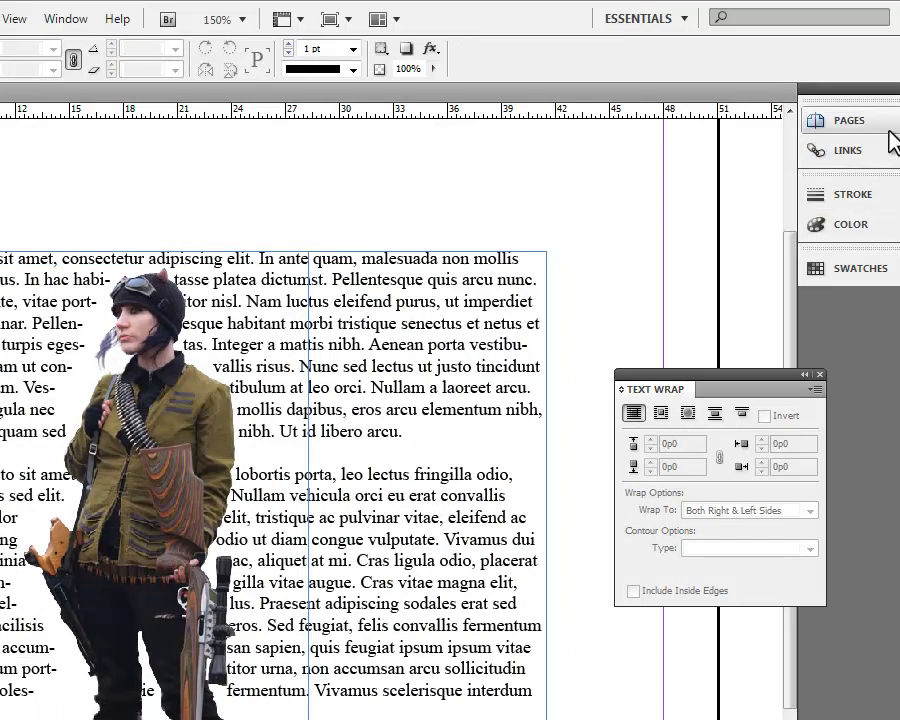
Step: Show the document's layers beside the page, add a new layer, and place it below Layer 1
click(62, 20)
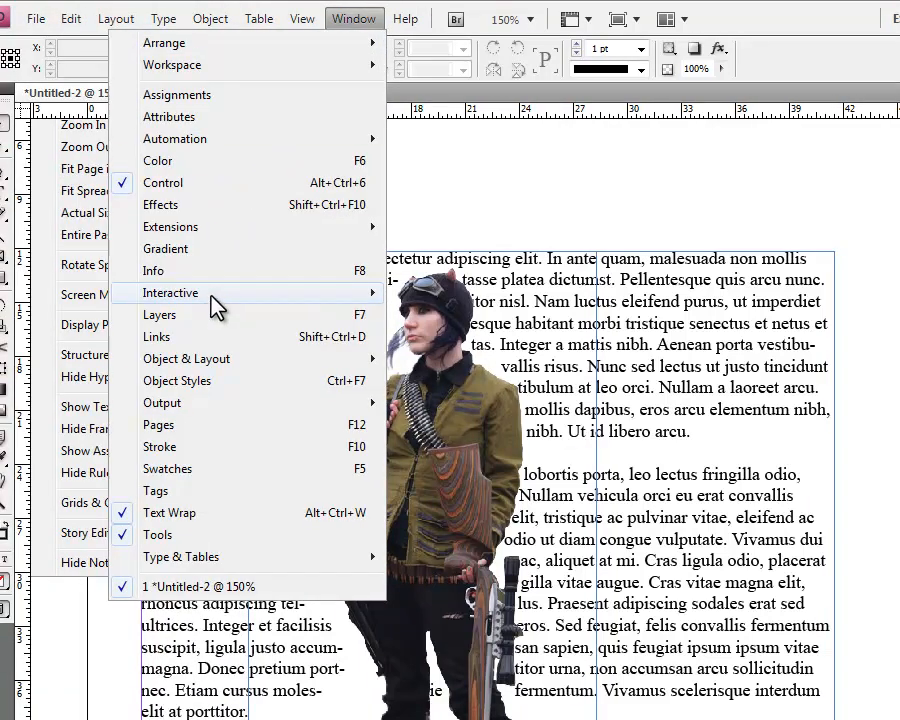
click(195, 315)
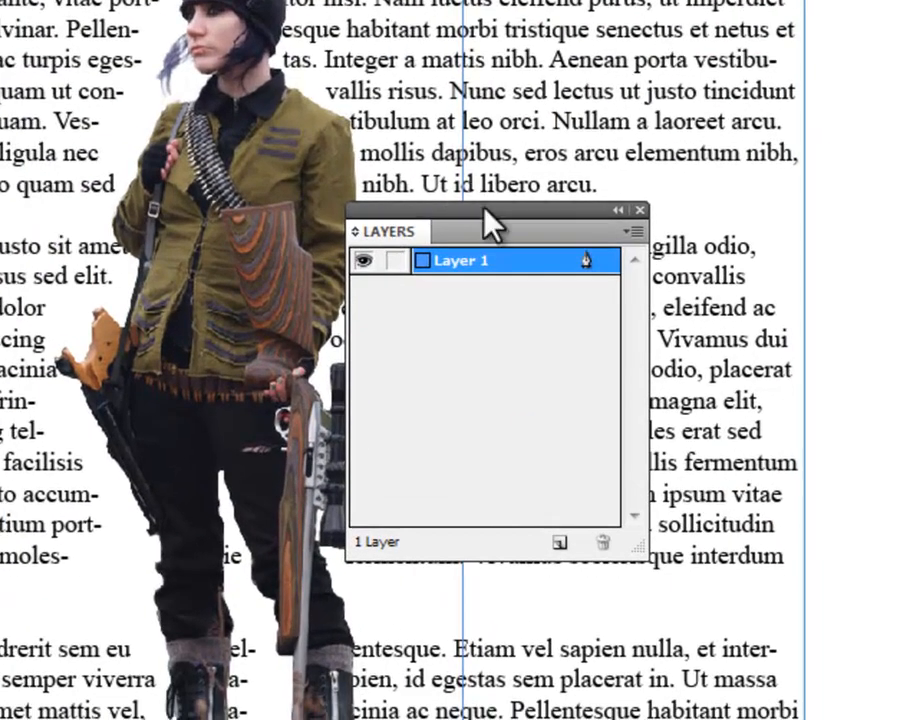
drag(484, 210, 710, 128)
click(784, 463)
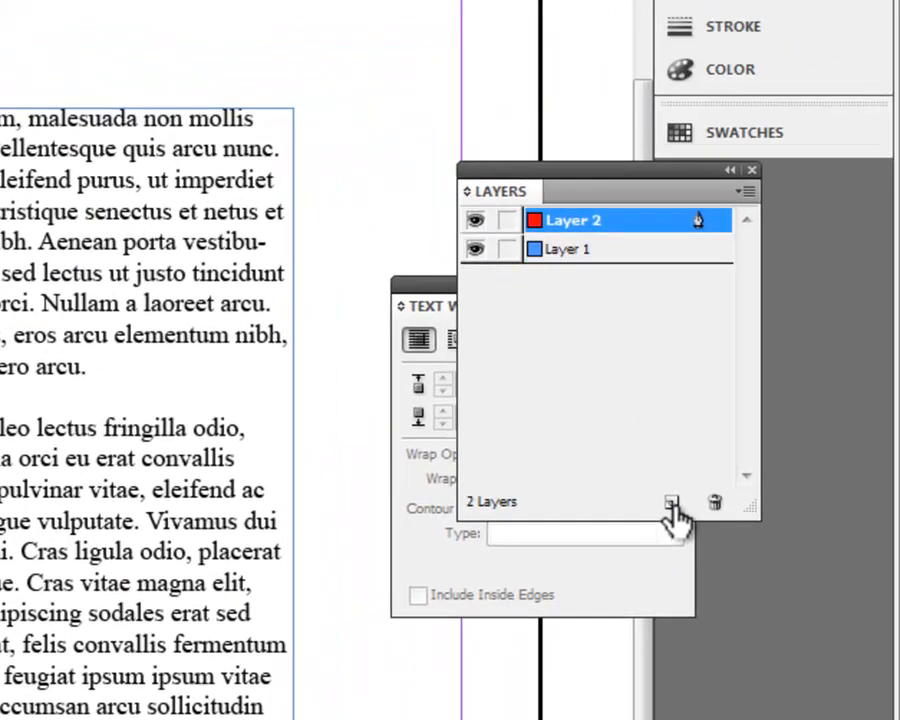
drag(591, 221, 568, 256)
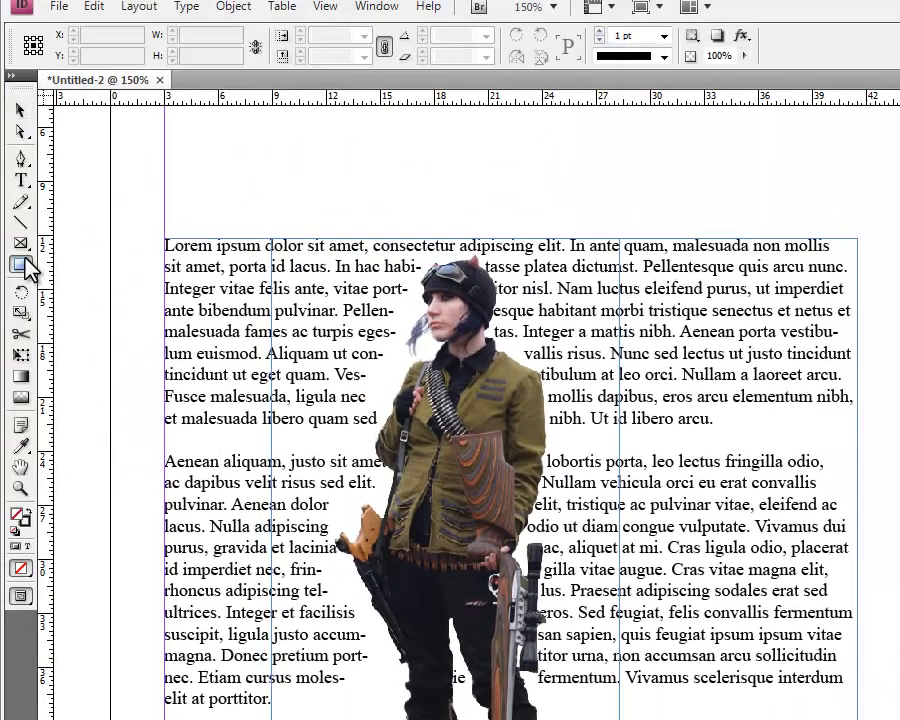
Step: Draw a rectangle about 5p3.75 wide and 13p10.2 high over the gap between the figure's legs
drag(25, 268, 92, 267)
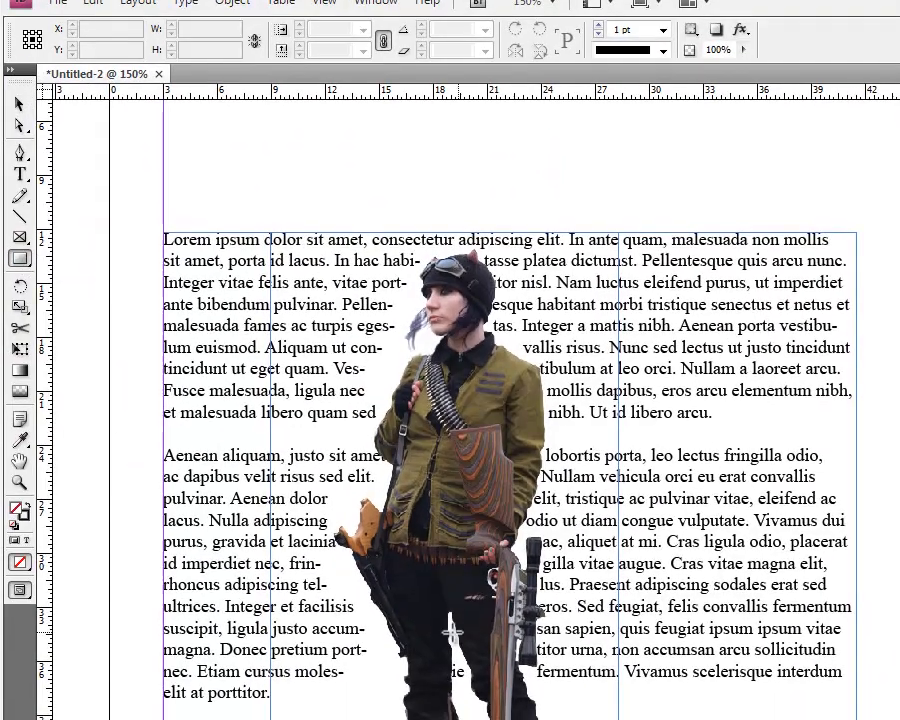
drag(428, 605, 514, 719)
drag(460, 553, 468, 593)
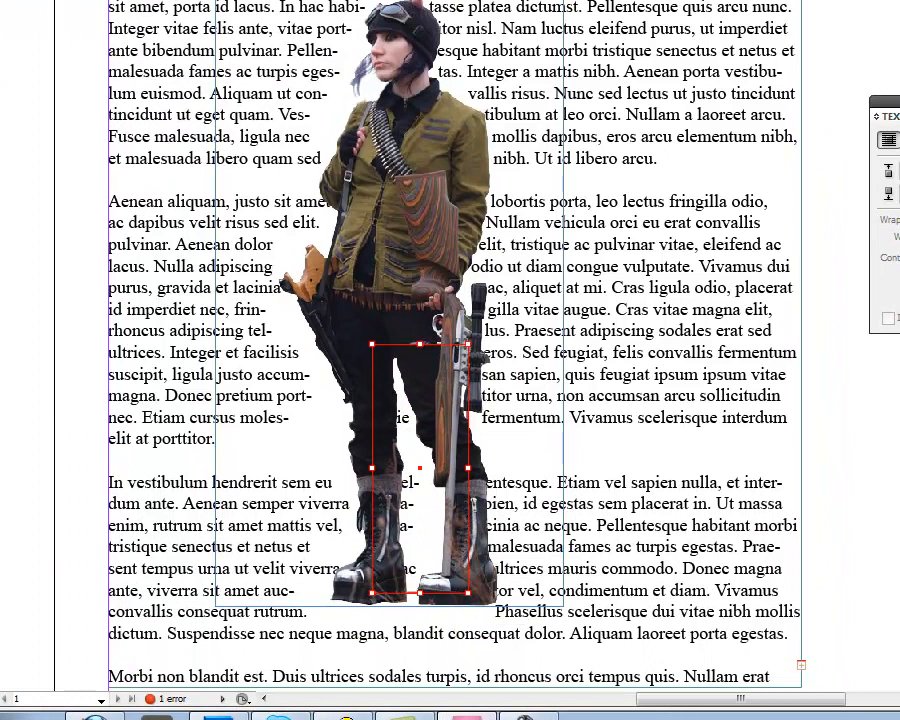
Step: Show the color and stroke settings, and wrap the text around the leg rectangle's bounding box
key(F6)
key(F10)
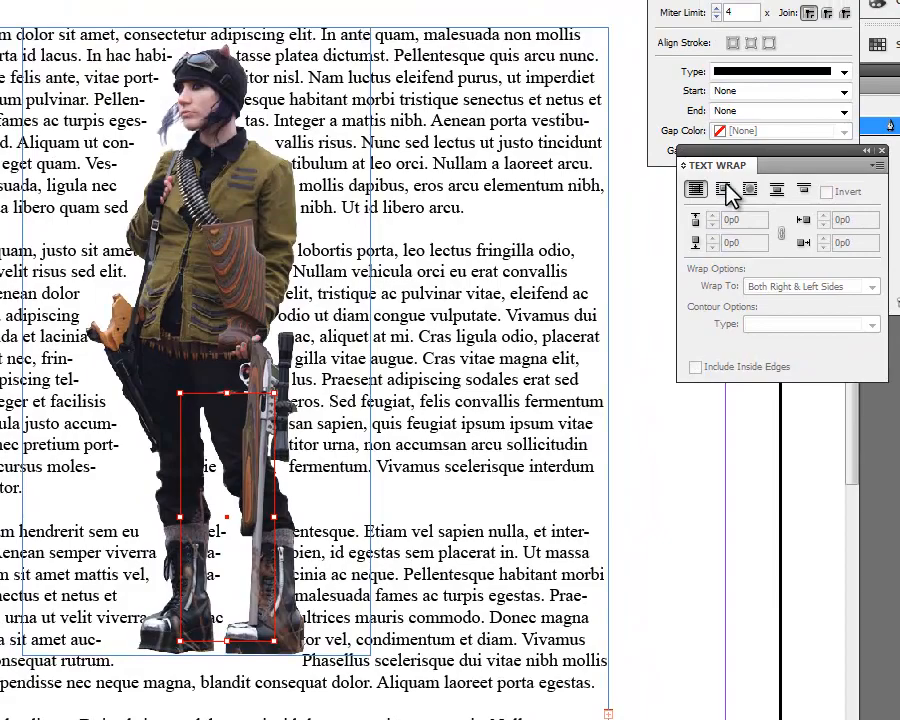
click(722, 190)
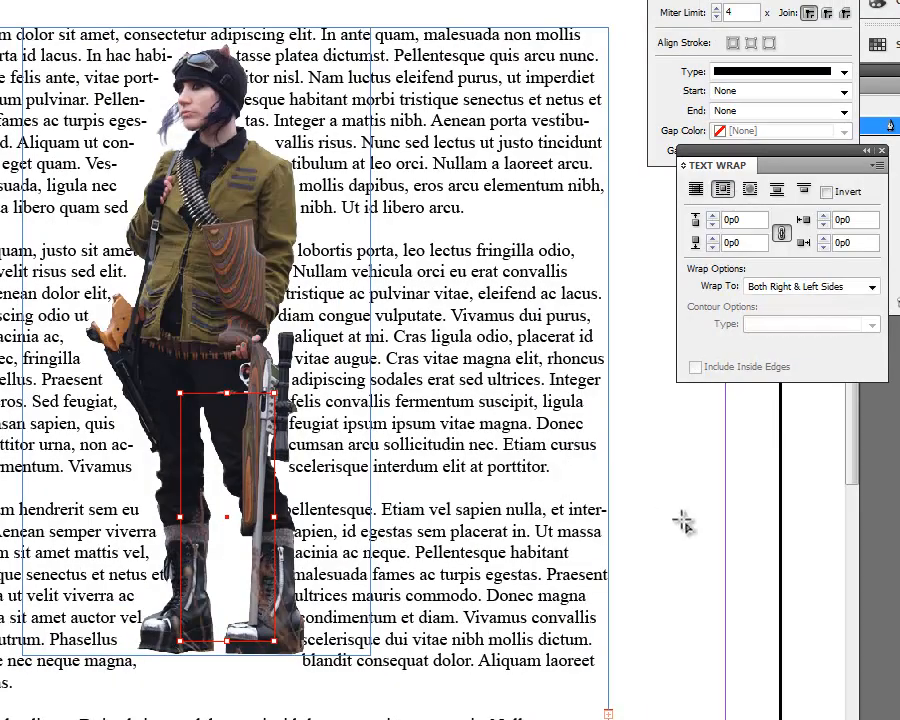
click(678, 520)
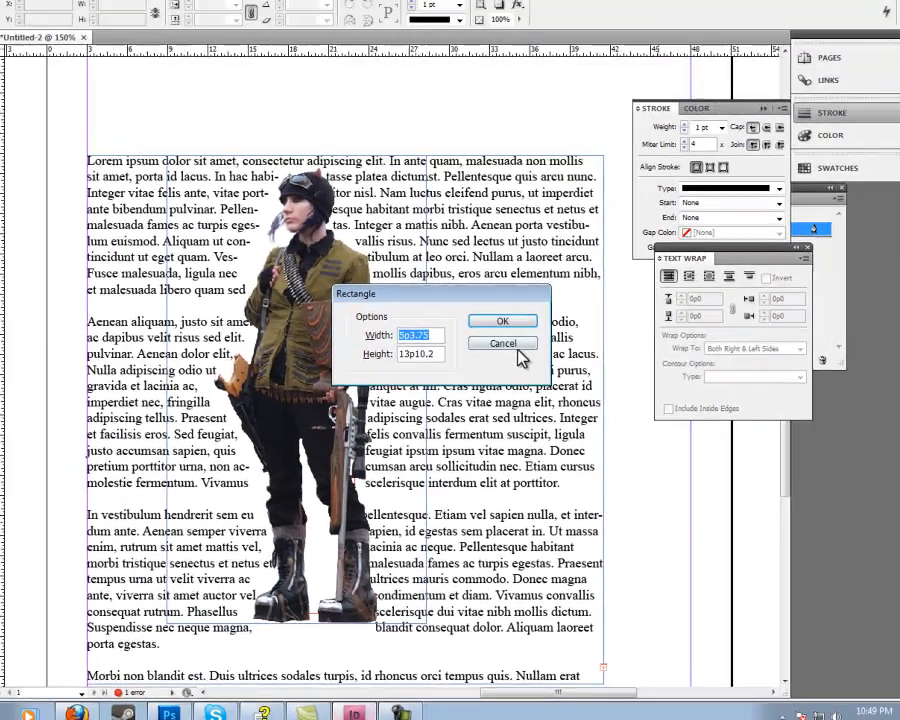
click(519, 348)
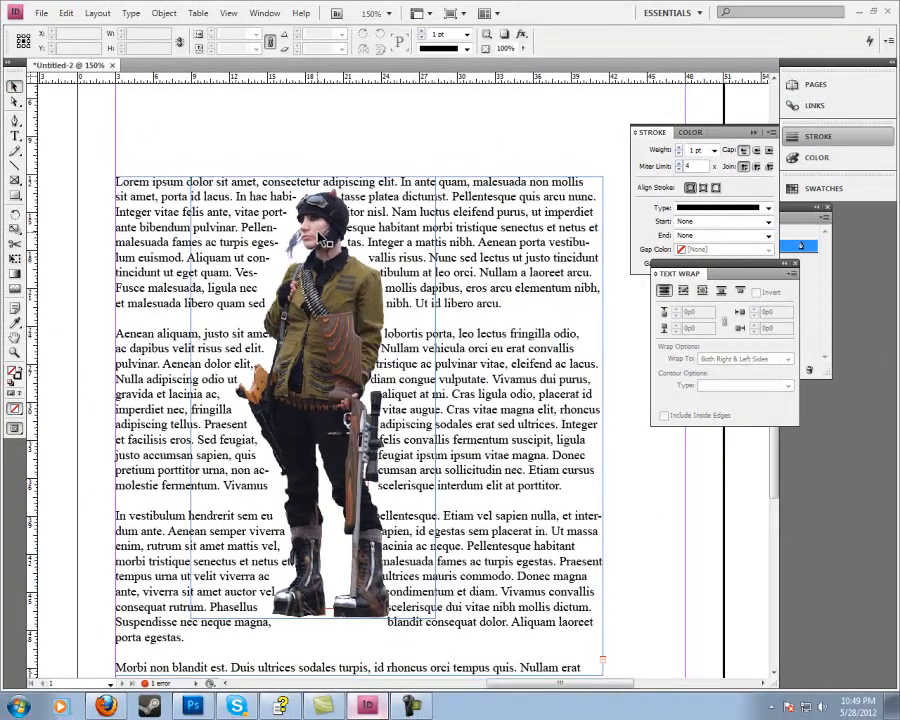
Step: Select the figure and increase its text wrap offset to 1p3
click(800, 245)
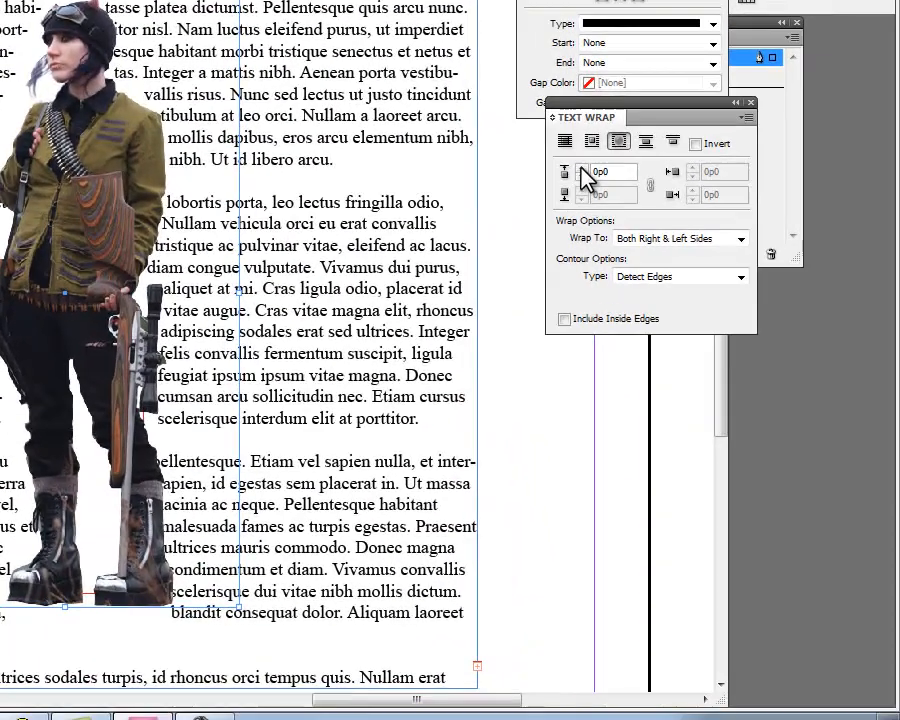
click(676, 310)
click(676, 310)
click(581, 168)
click(581, 168)
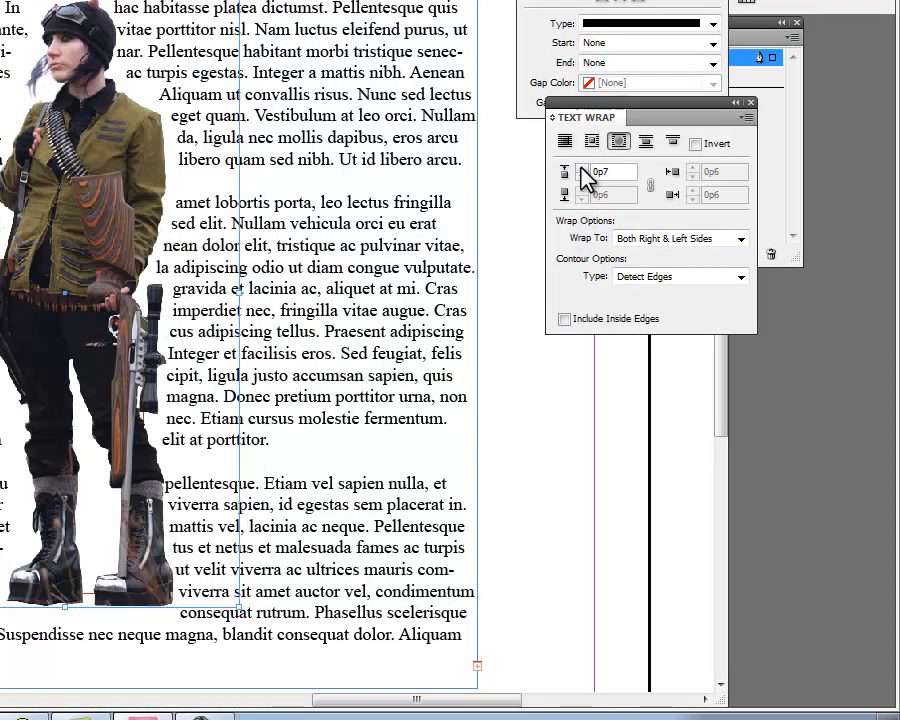
click(581, 168)
click(581, 168)
click(581, 168)
click(650, 187)
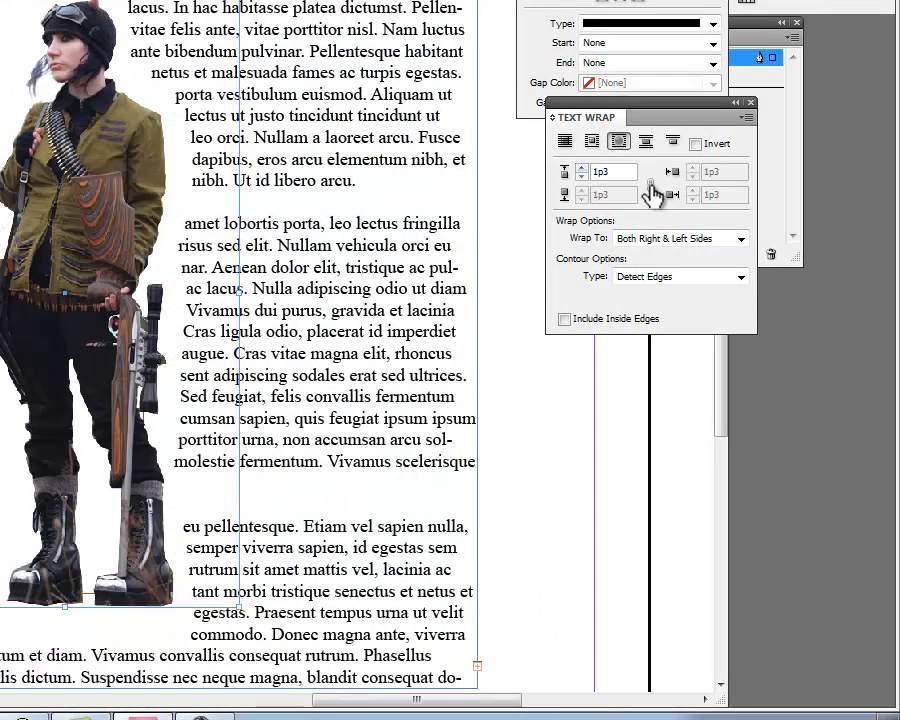
Step: Include inside edges in the figure's text wrap contour, keeping the figure's frame selected
click(644, 320)
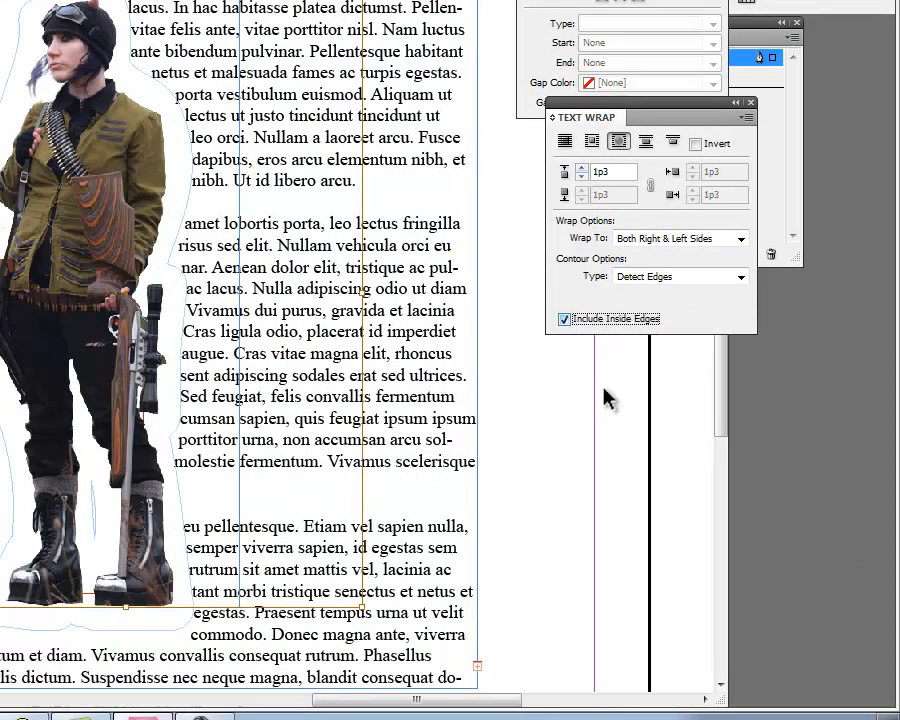
click(315, 284)
click(126, 264)
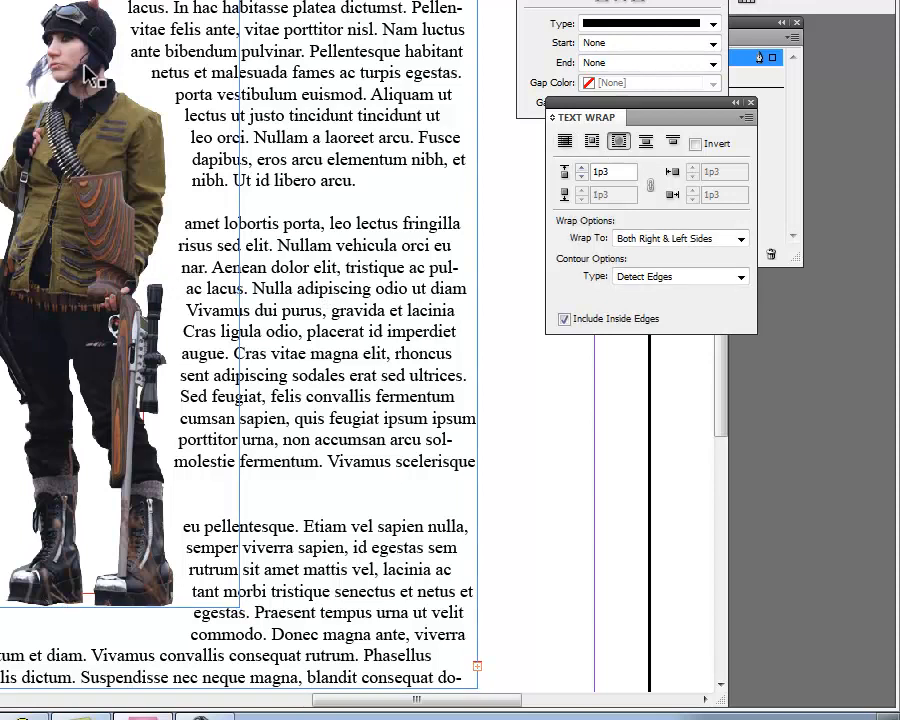
Step: Set the figure's text wrap offset to 1p5
click(581, 177)
click(581, 177)
click(581, 167)
click(581, 167)
click(581, 167)
click(581, 167)
click(581, 167)
click(581, 167)
click(581, 167)
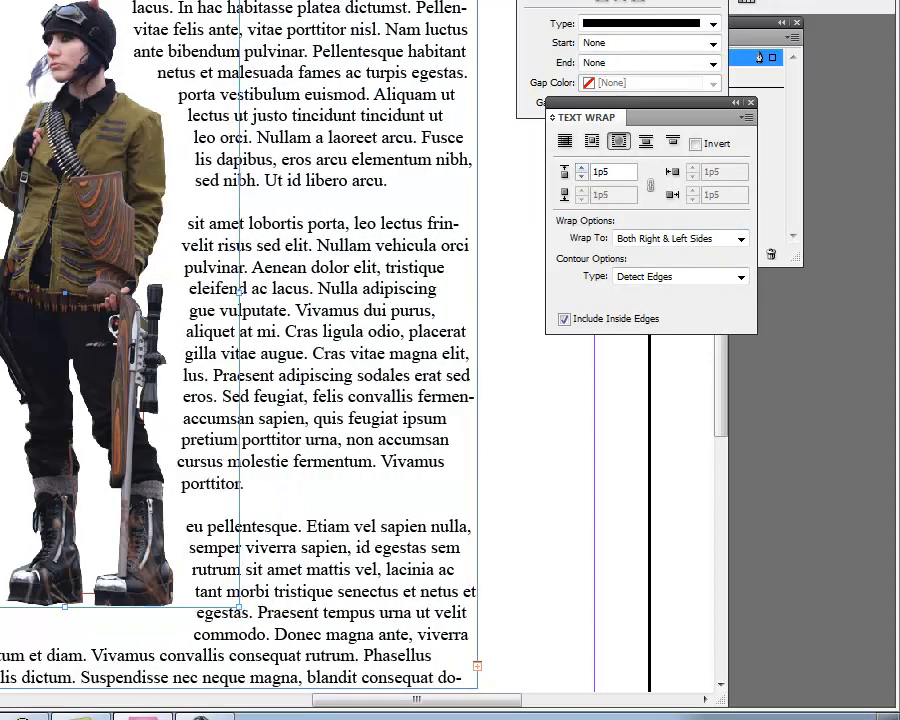
Step: Move the figure to the right, clear of the small rectangle and near the center of the text block
click(520, 172)
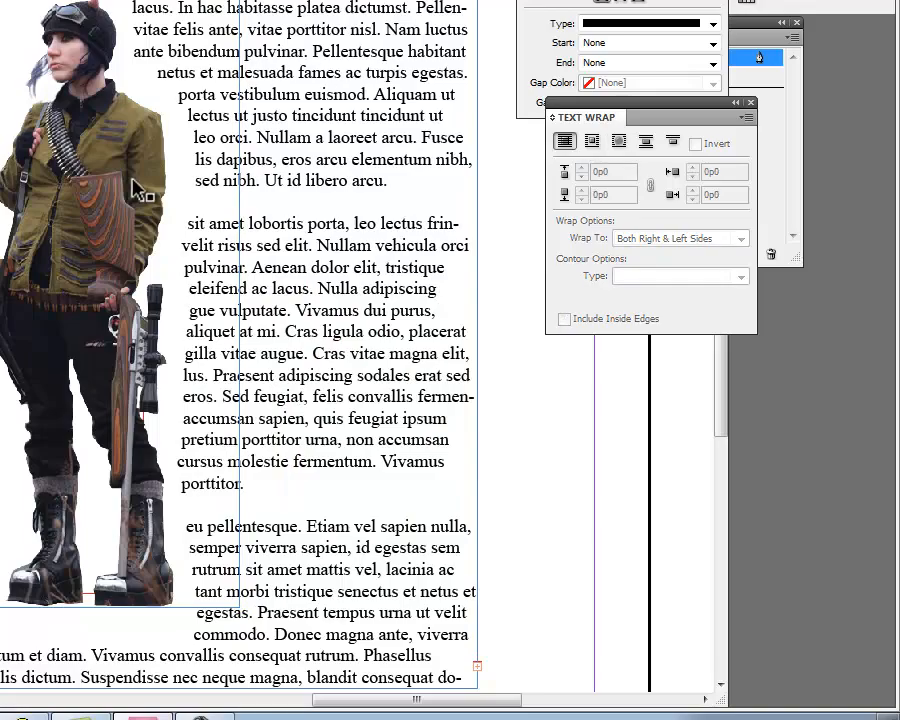
click(115, 263)
click(335, 45)
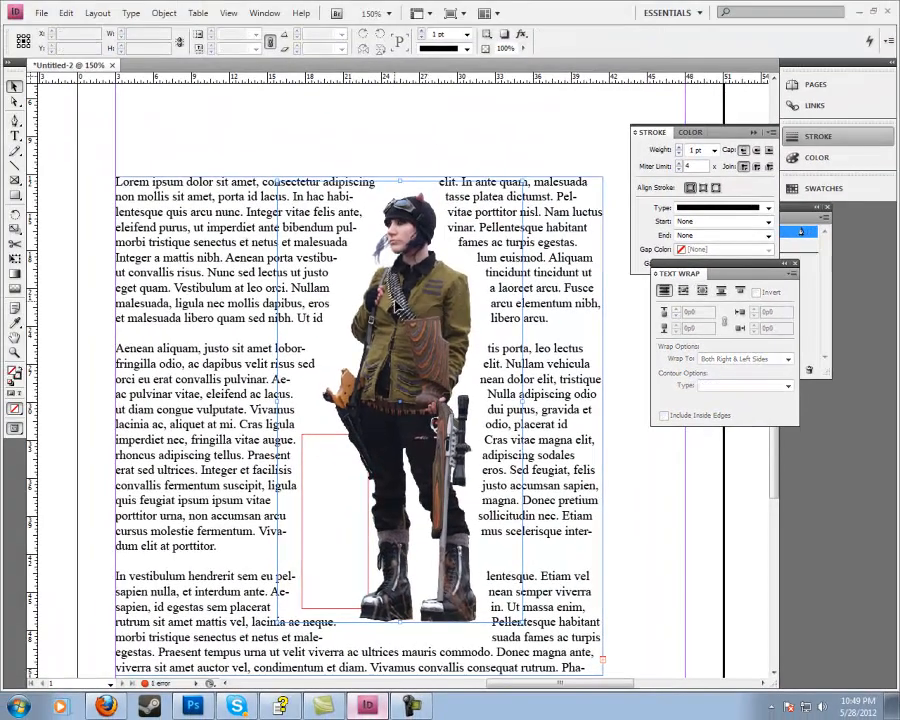
Step: Show the color settings, add a third layer, and move it below Layer 1
click(849, 160)
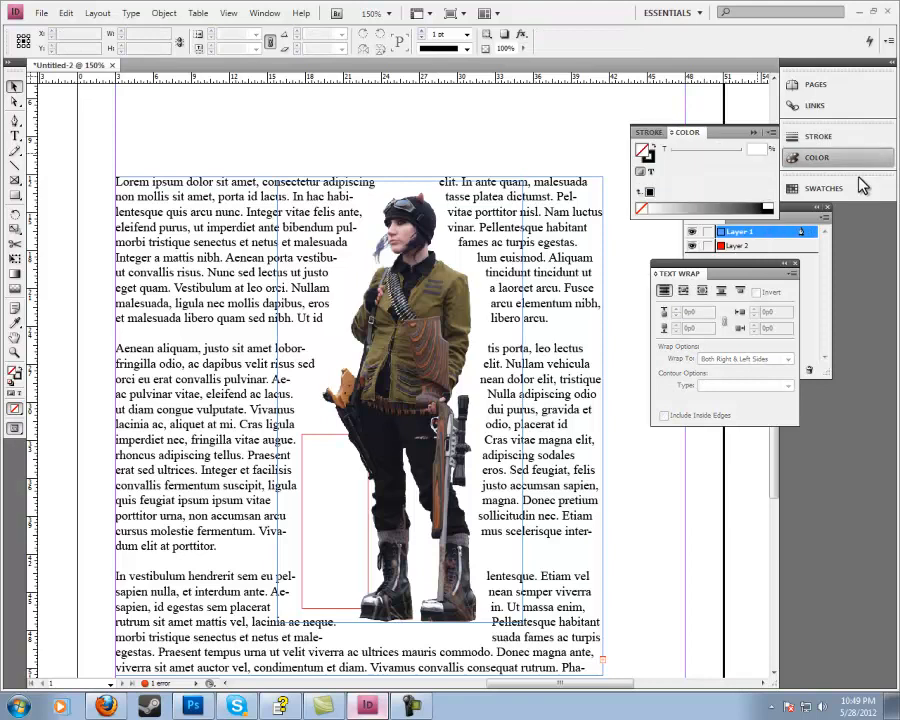
click(811, 272)
click(789, 244)
click(788, 370)
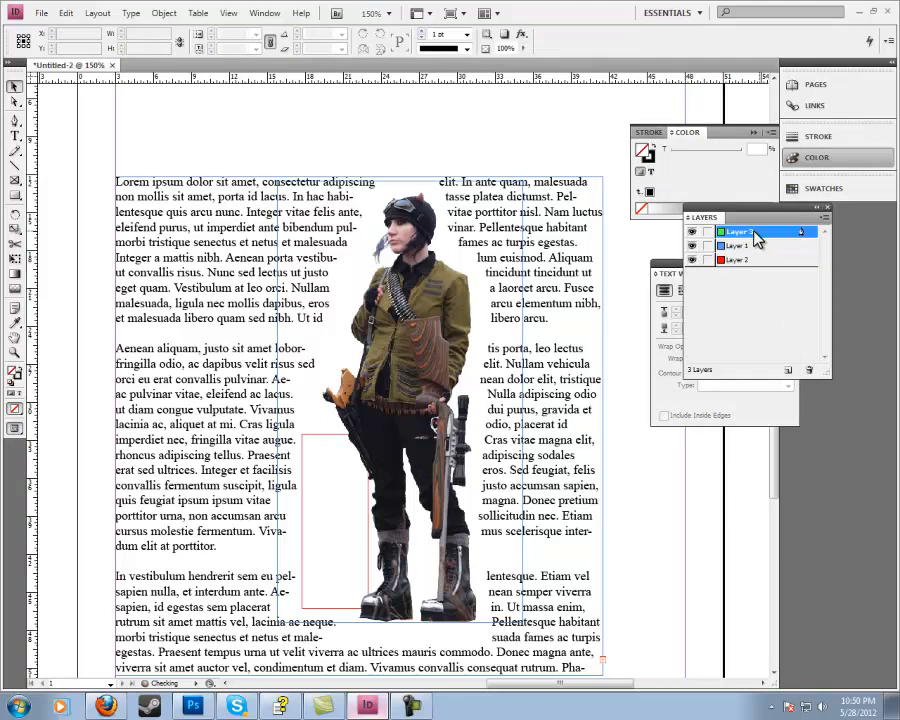
drag(763, 239, 752, 261)
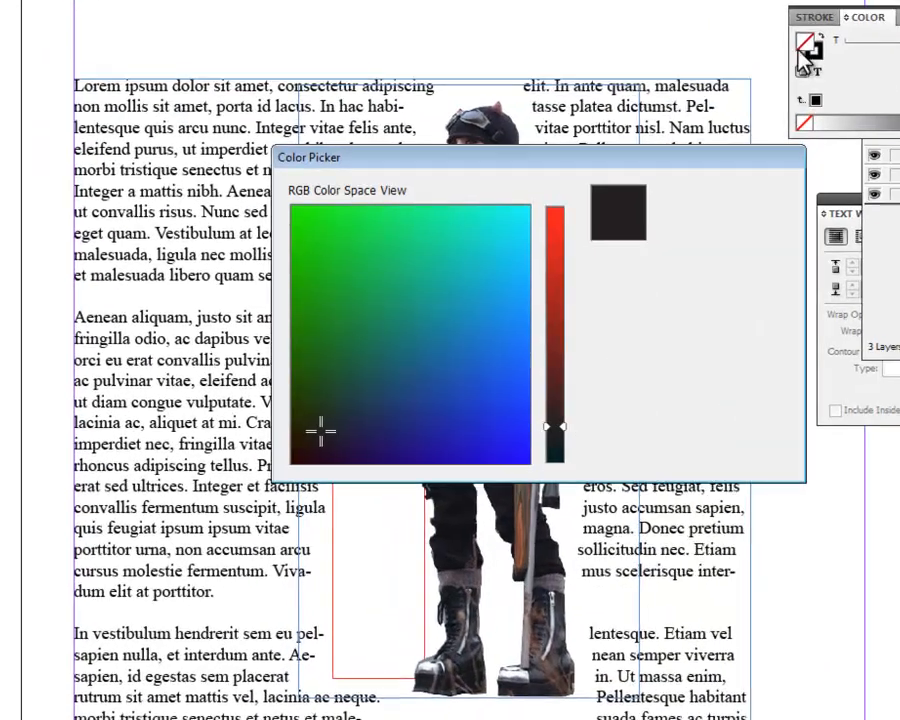
Step: Choose a teal fill color and draw a large rectangle behind the figure and text on Layer 3
click(440, 253)
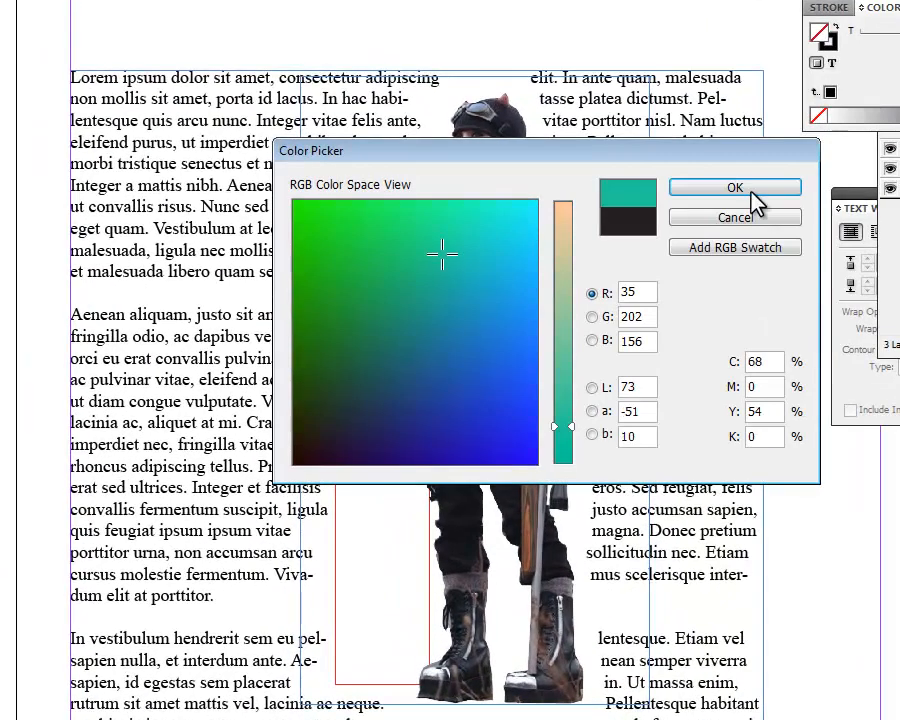
click(681, 187)
drag(688, 58, 141, 719)
click(274, 2)
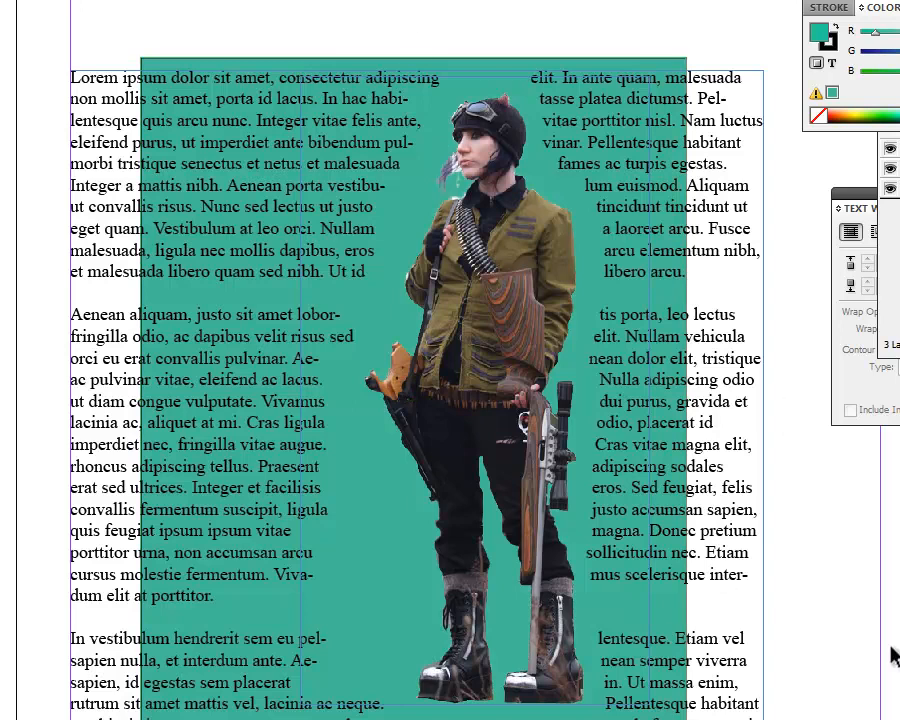
Step: Delete the teal rectangle behind the figure and text
click(507, 67)
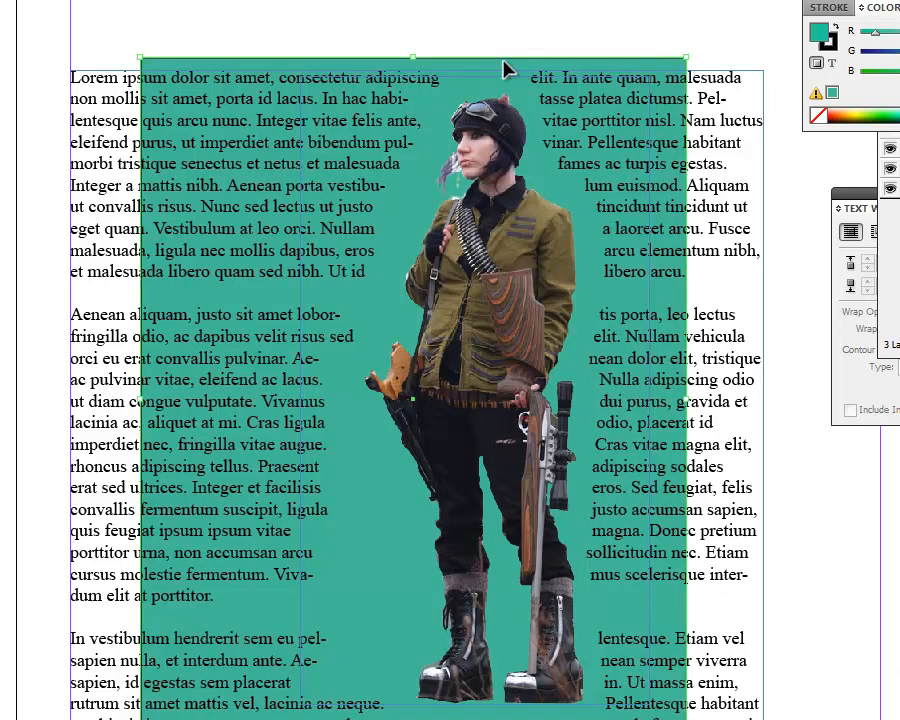
key(Delete)
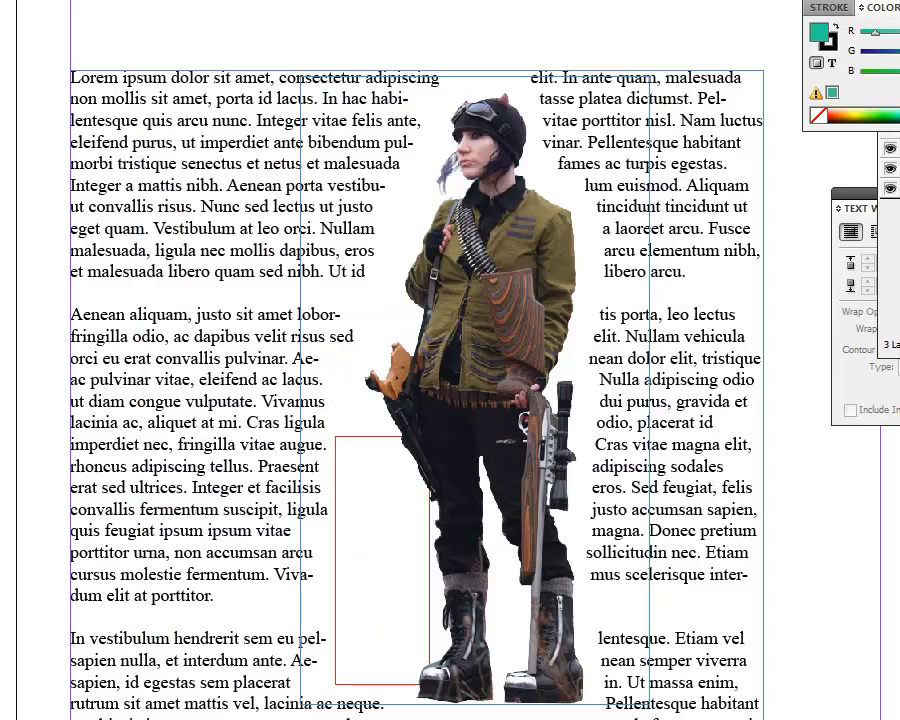